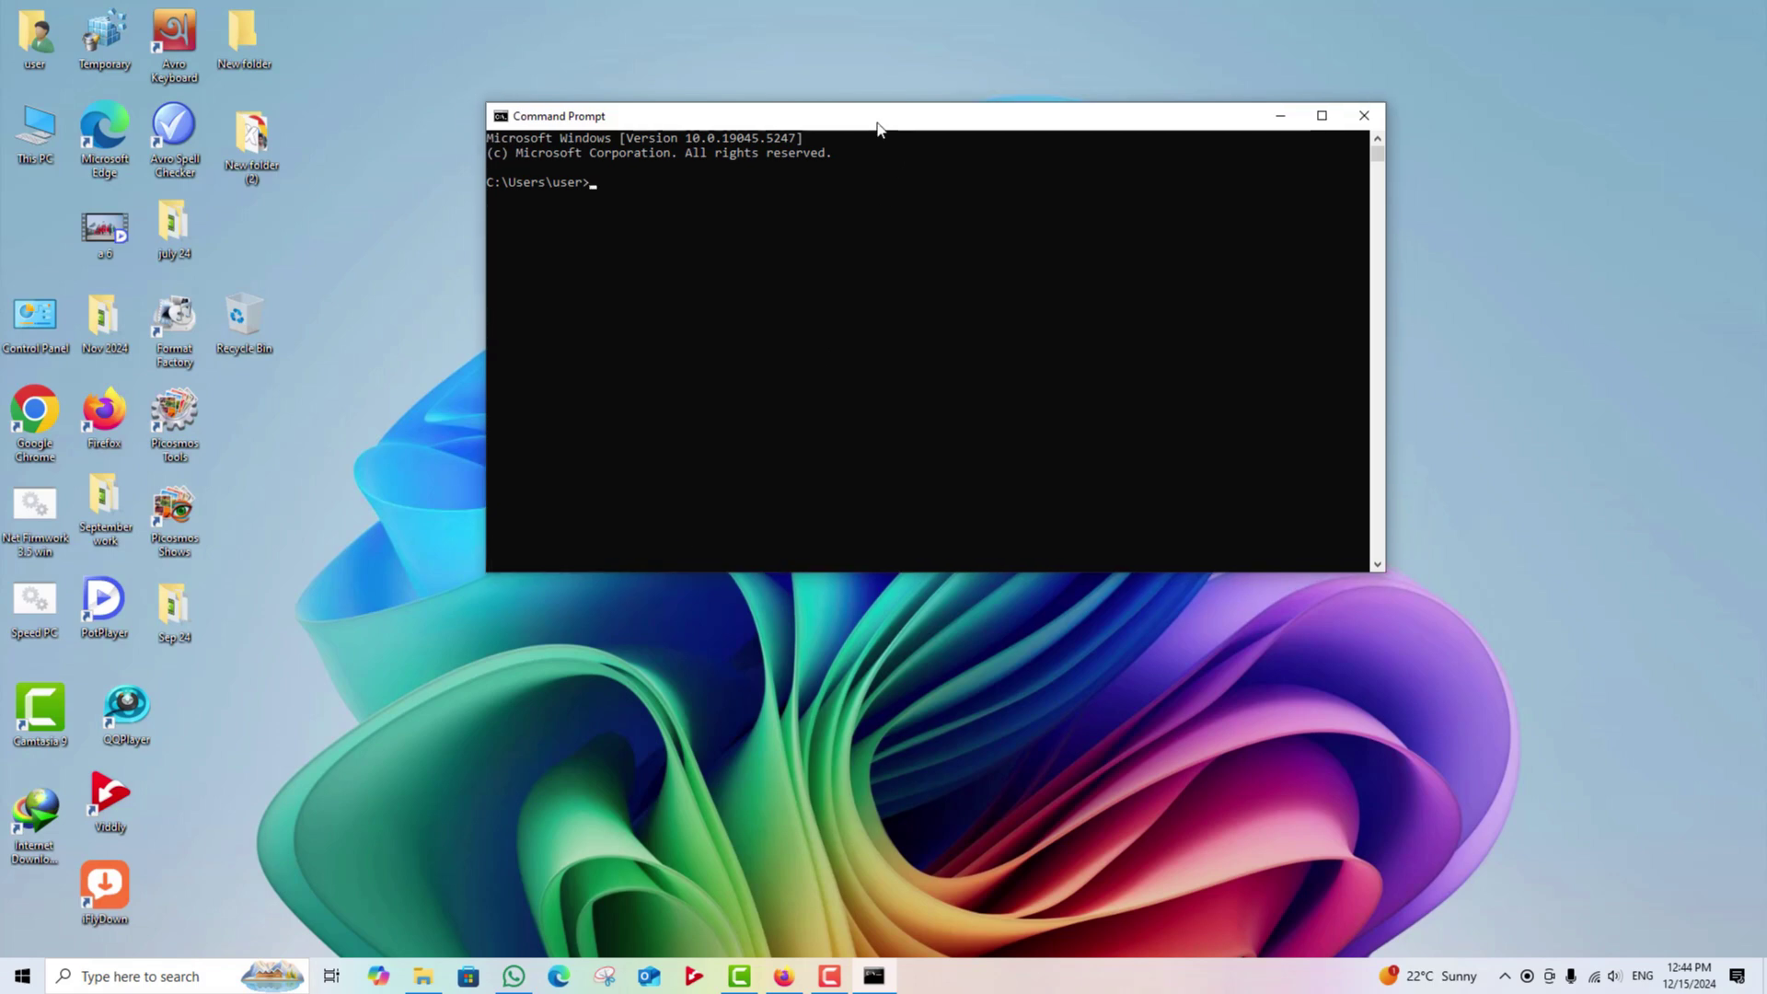
# Step: Shift the Command Prompt window slightly left, then bring up the Start menu
pyautogui.moveTo(907, 126); pyautogui.dragTo(869, 130)
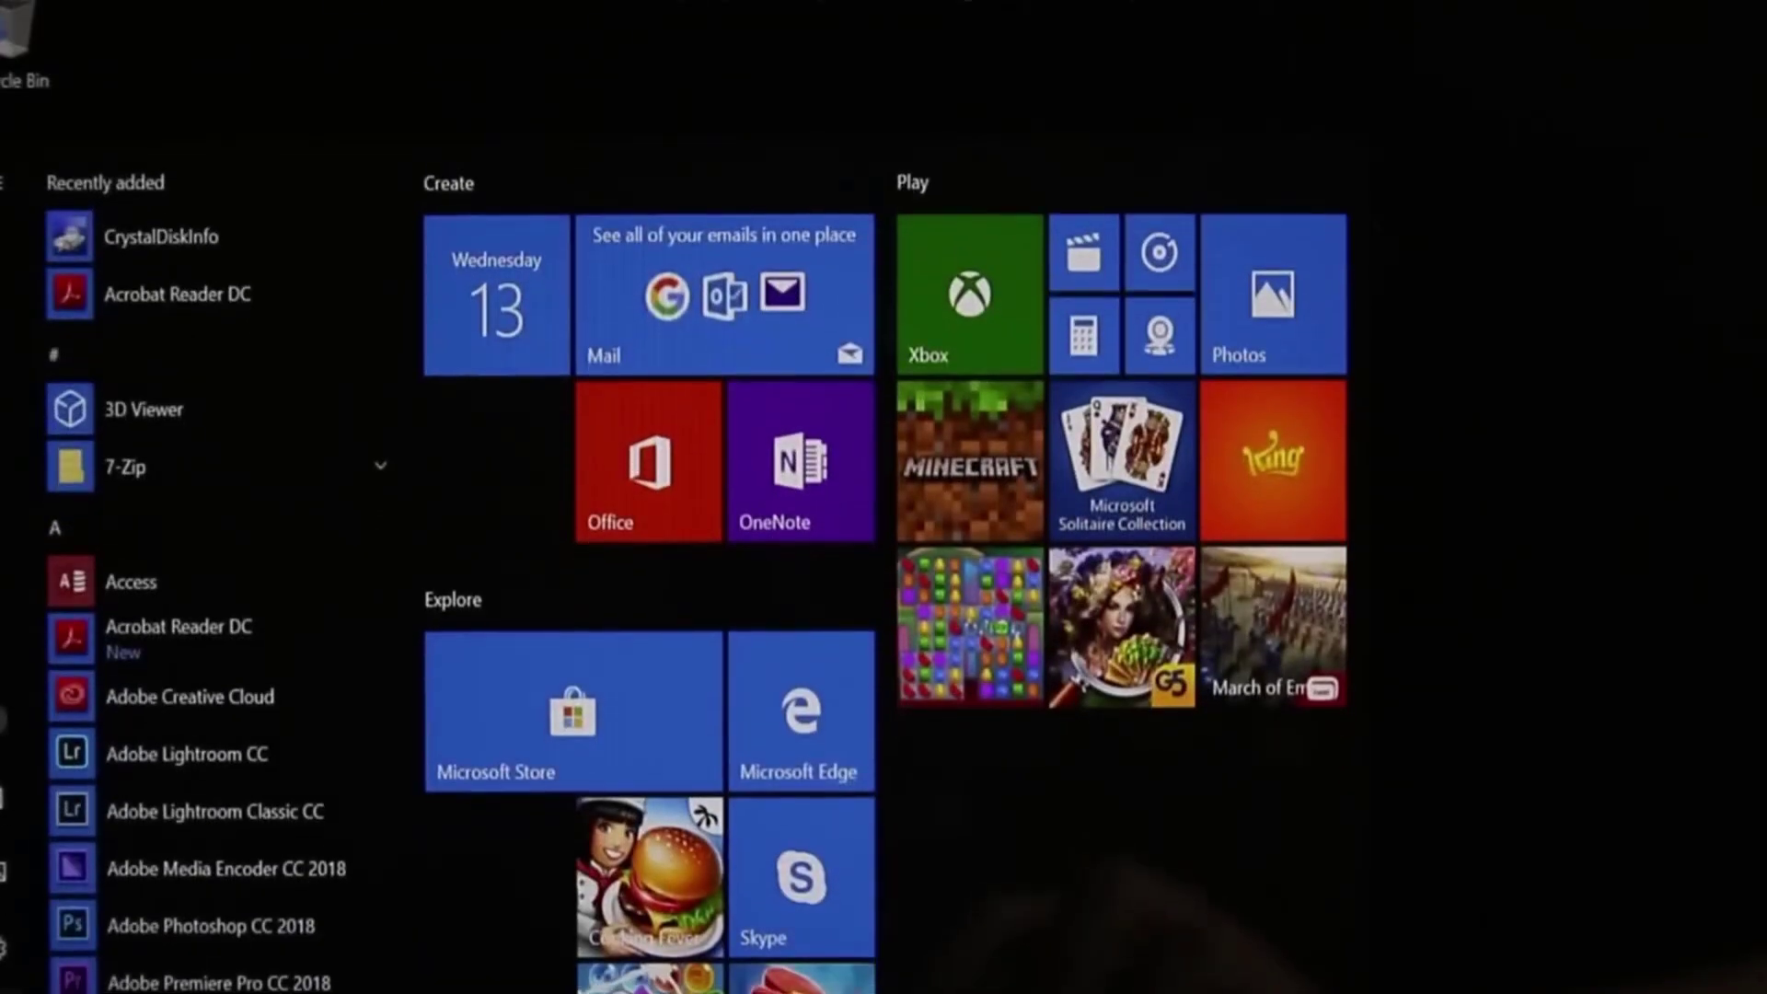
pyautogui.press('super')
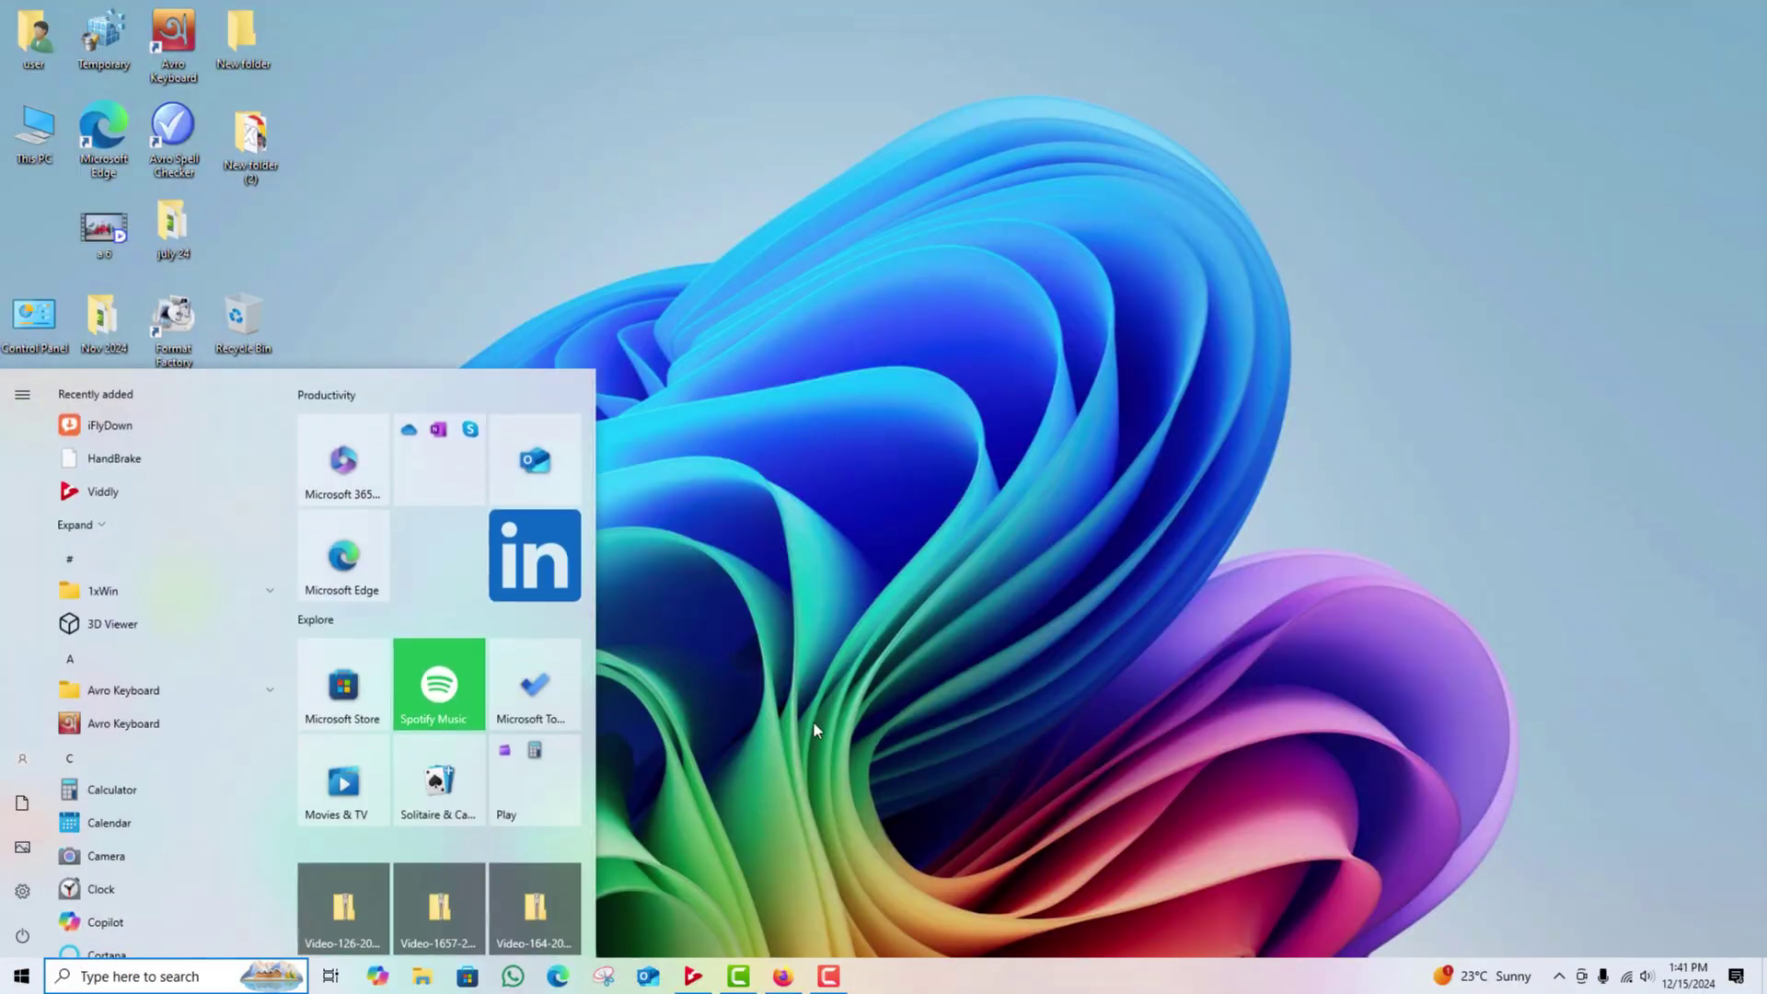
pyautogui.scroll(-3, 288, 584)
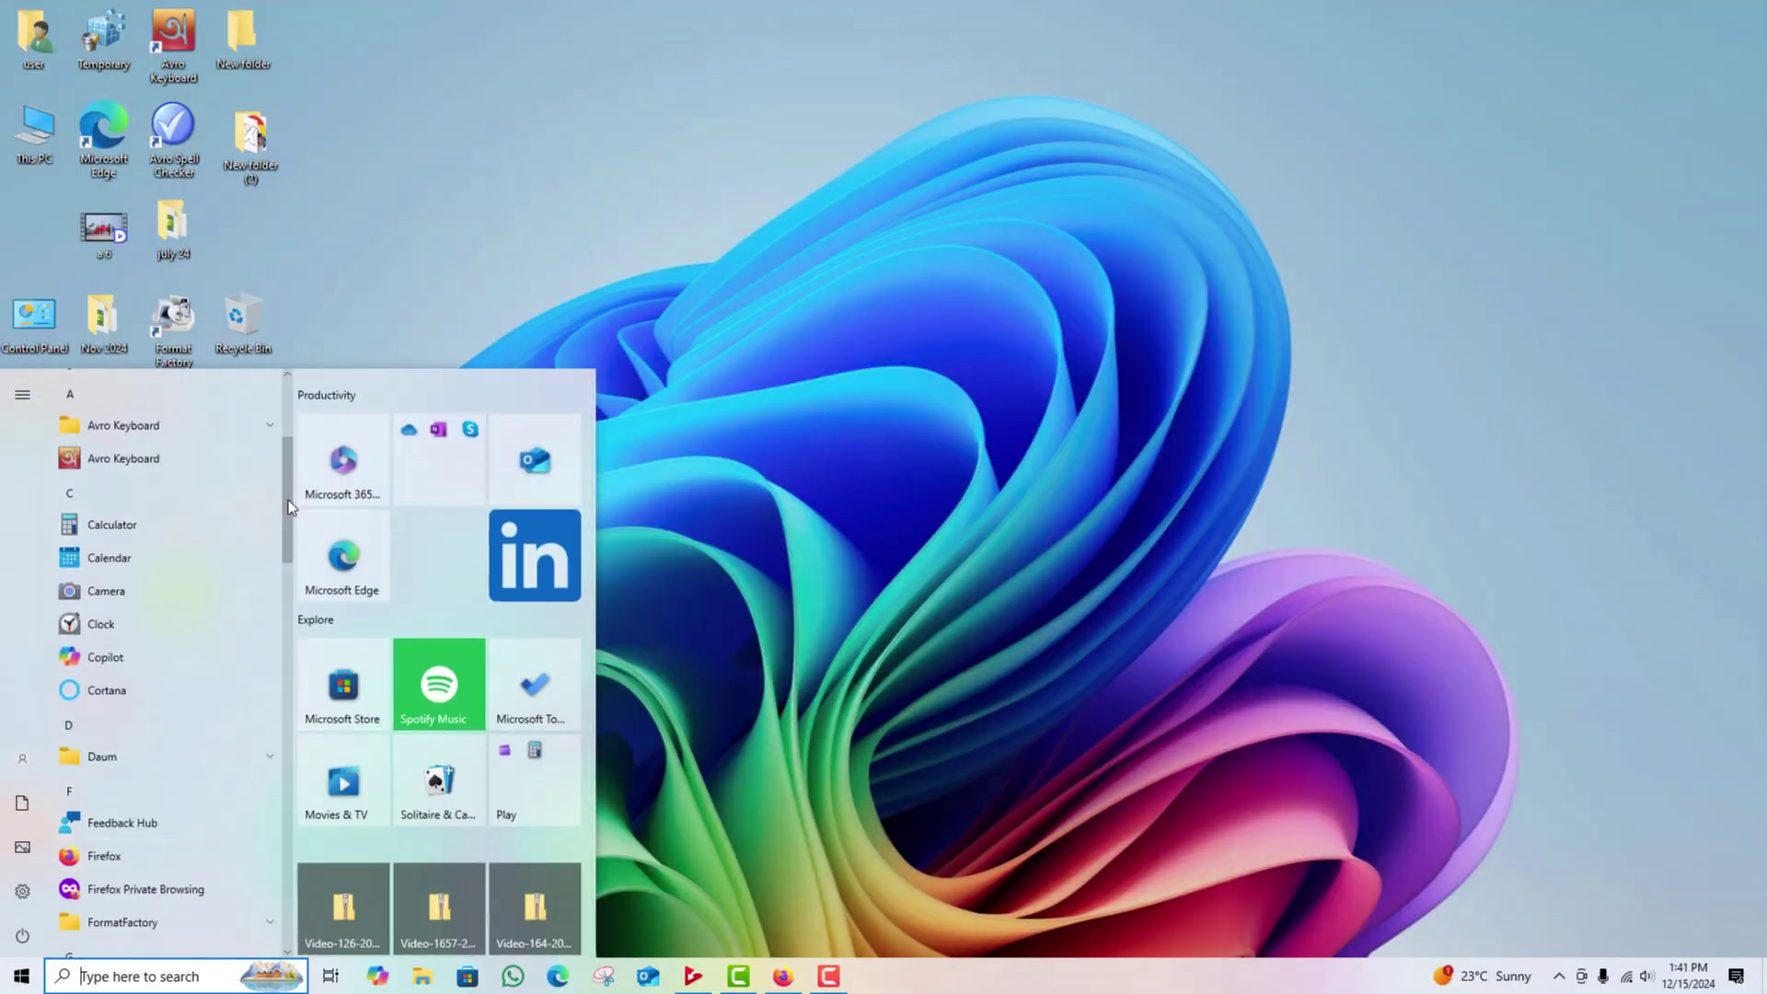
pyautogui.moveTo(289, 515); pyautogui.dragTo(316, 748)
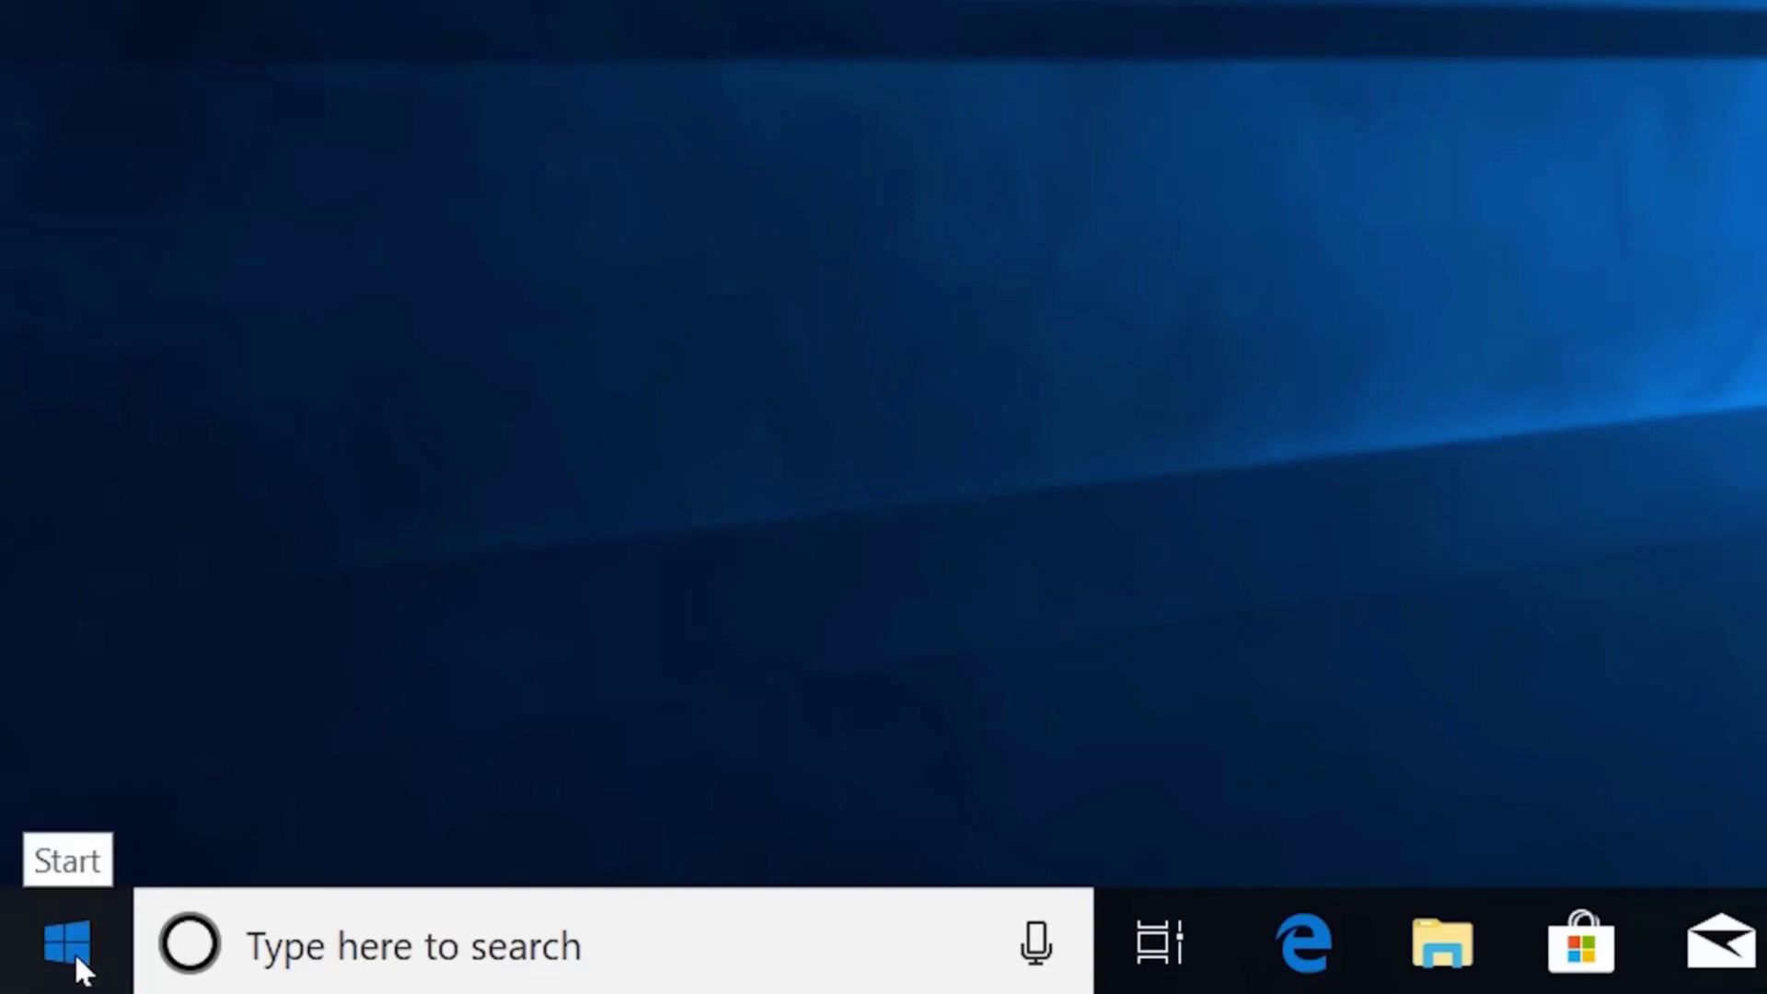
# Step: Go to the advanced recovery options and restart into the Startup Settings boot menu
pyautogui.click(75, 963)
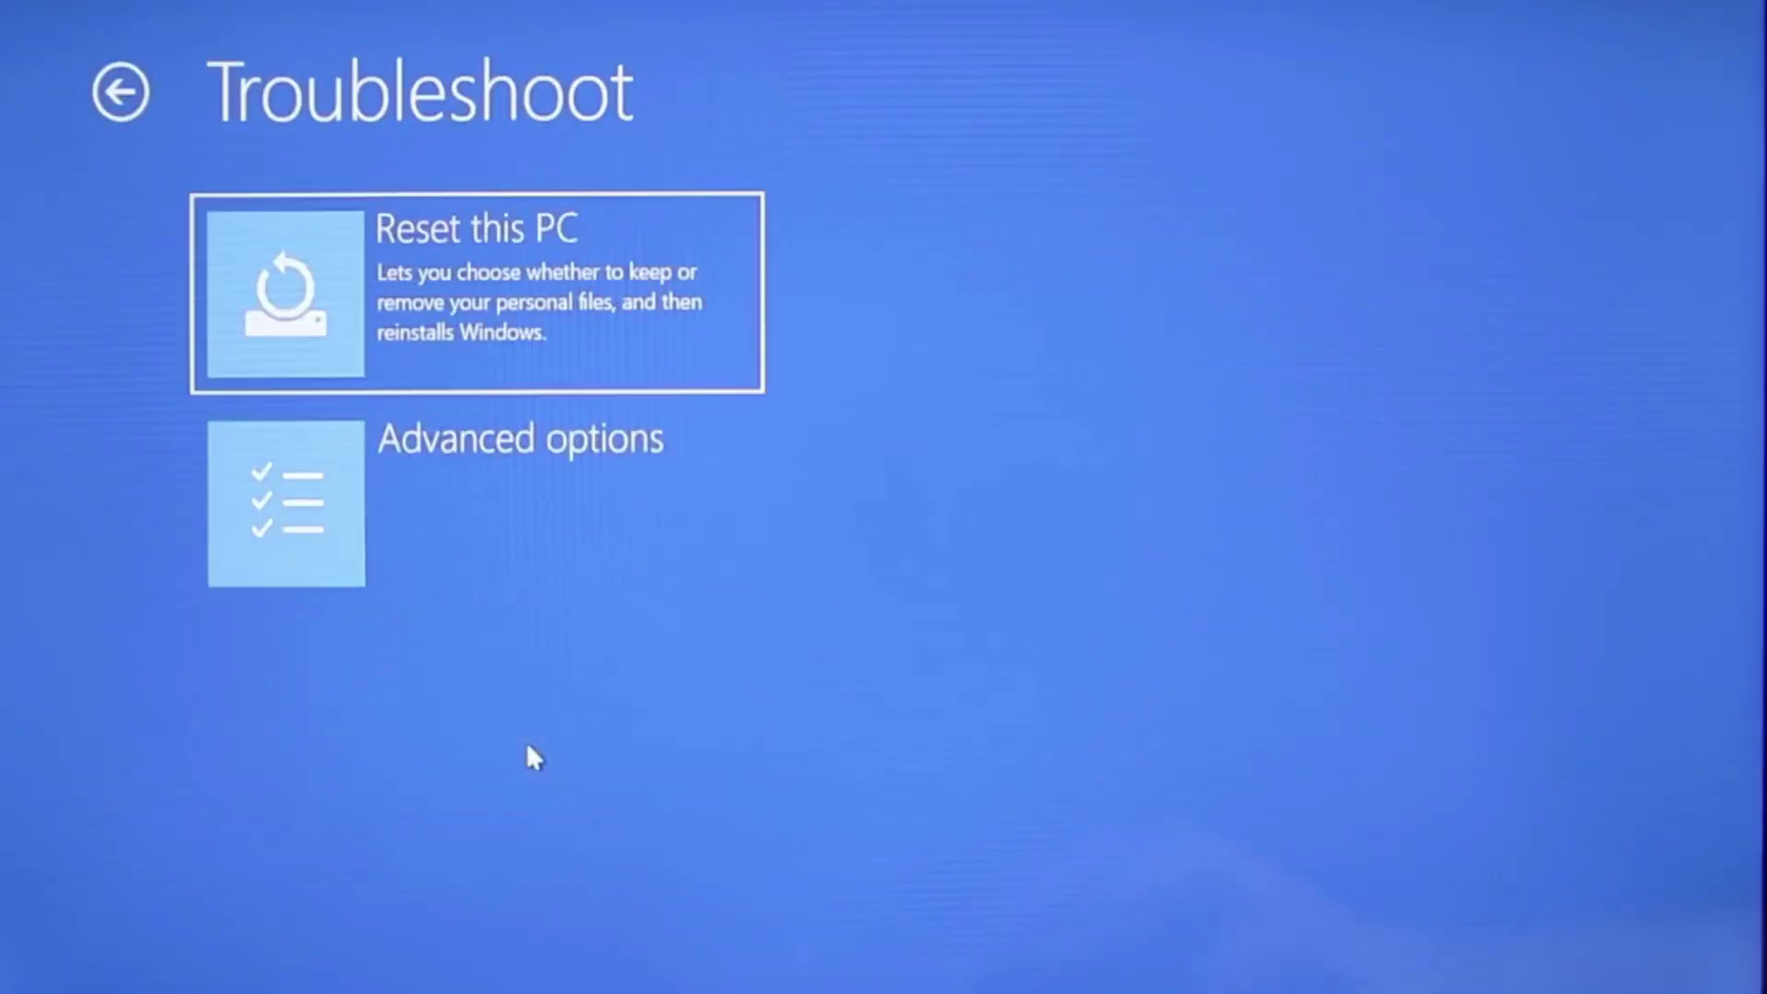
pyautogui.click(532, 511)
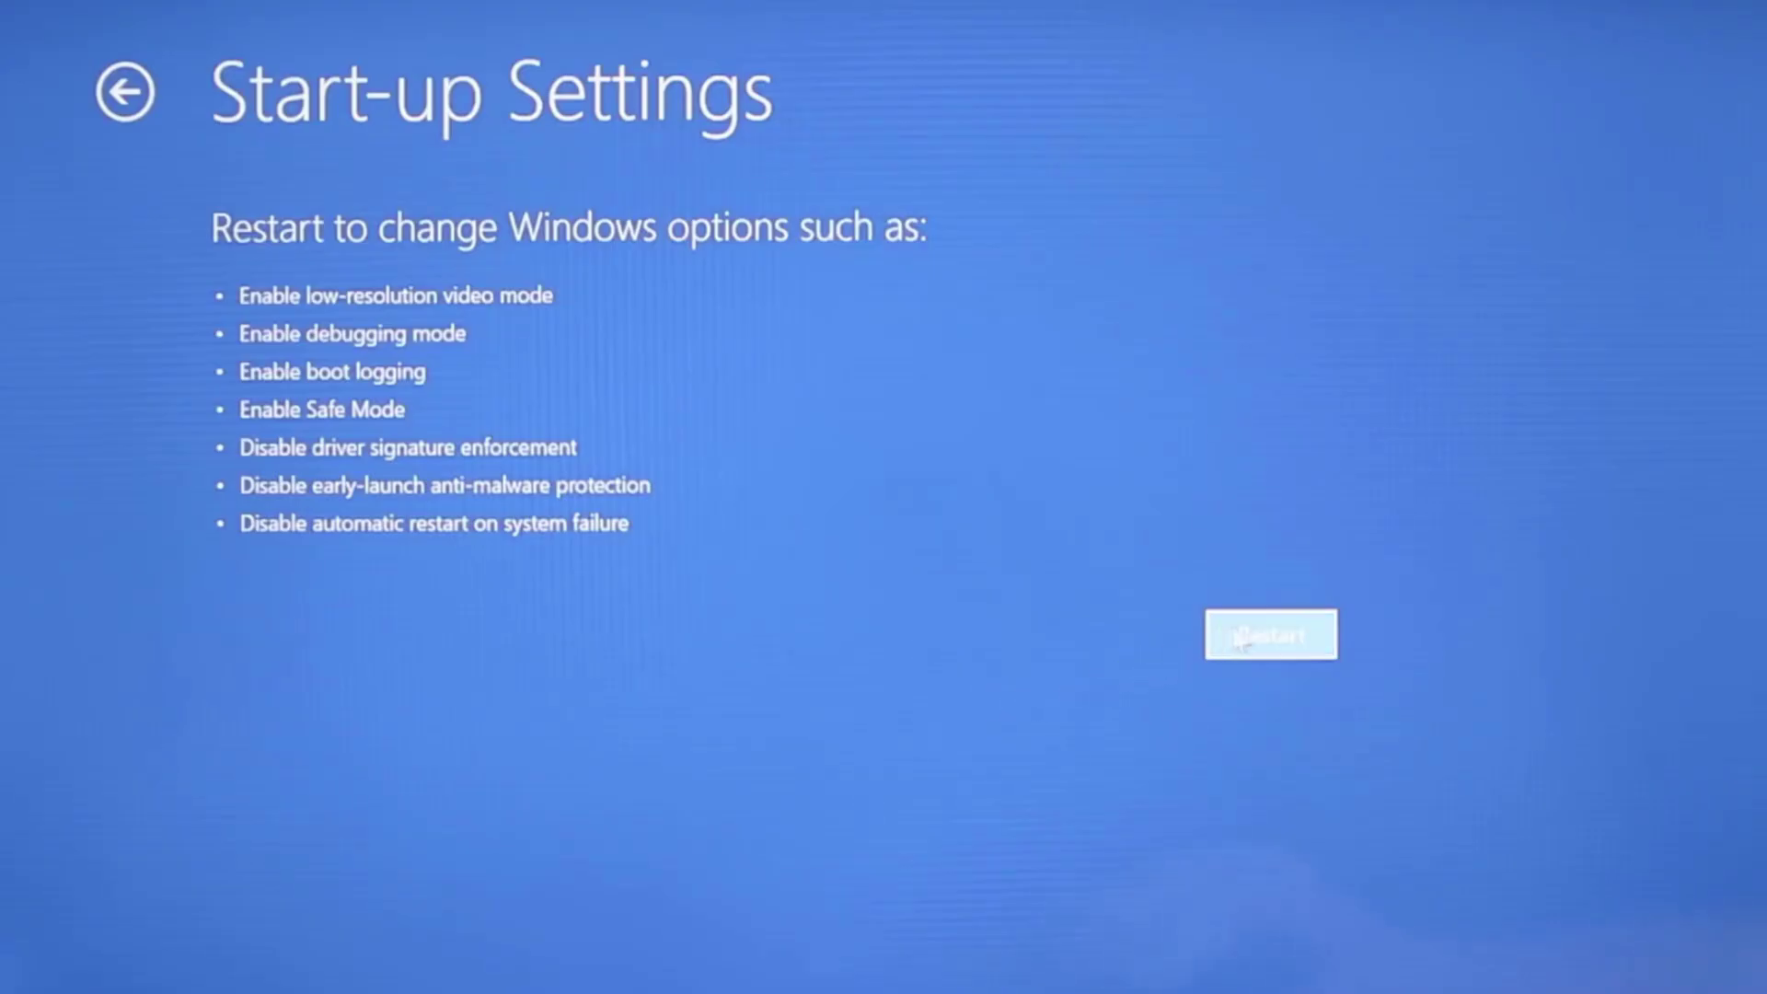
pyautogui.click(1240, 637)
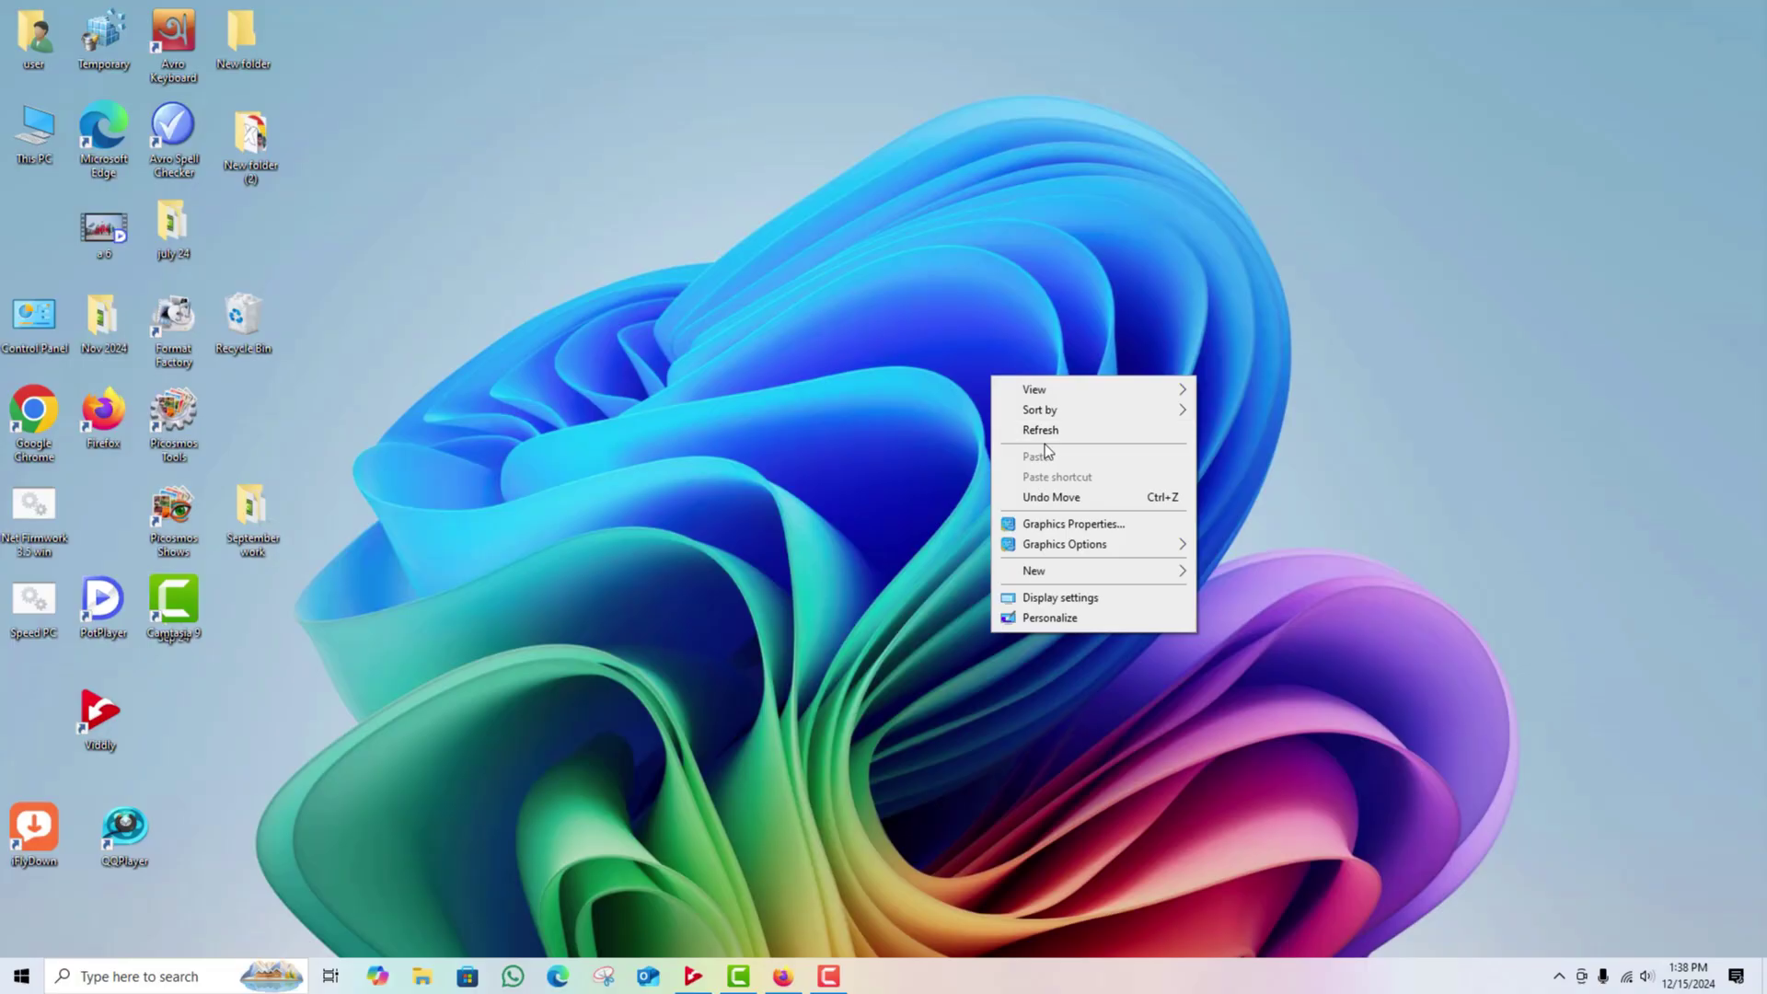
# Step: Refresh the desktop icons from the desktop's shortcut menu
pyautogui.click(1053, 437)
pyautogui.rightClick(746, 369)
pyautogui.click(809, 407)
pyautogui.write('sfc /scannow')
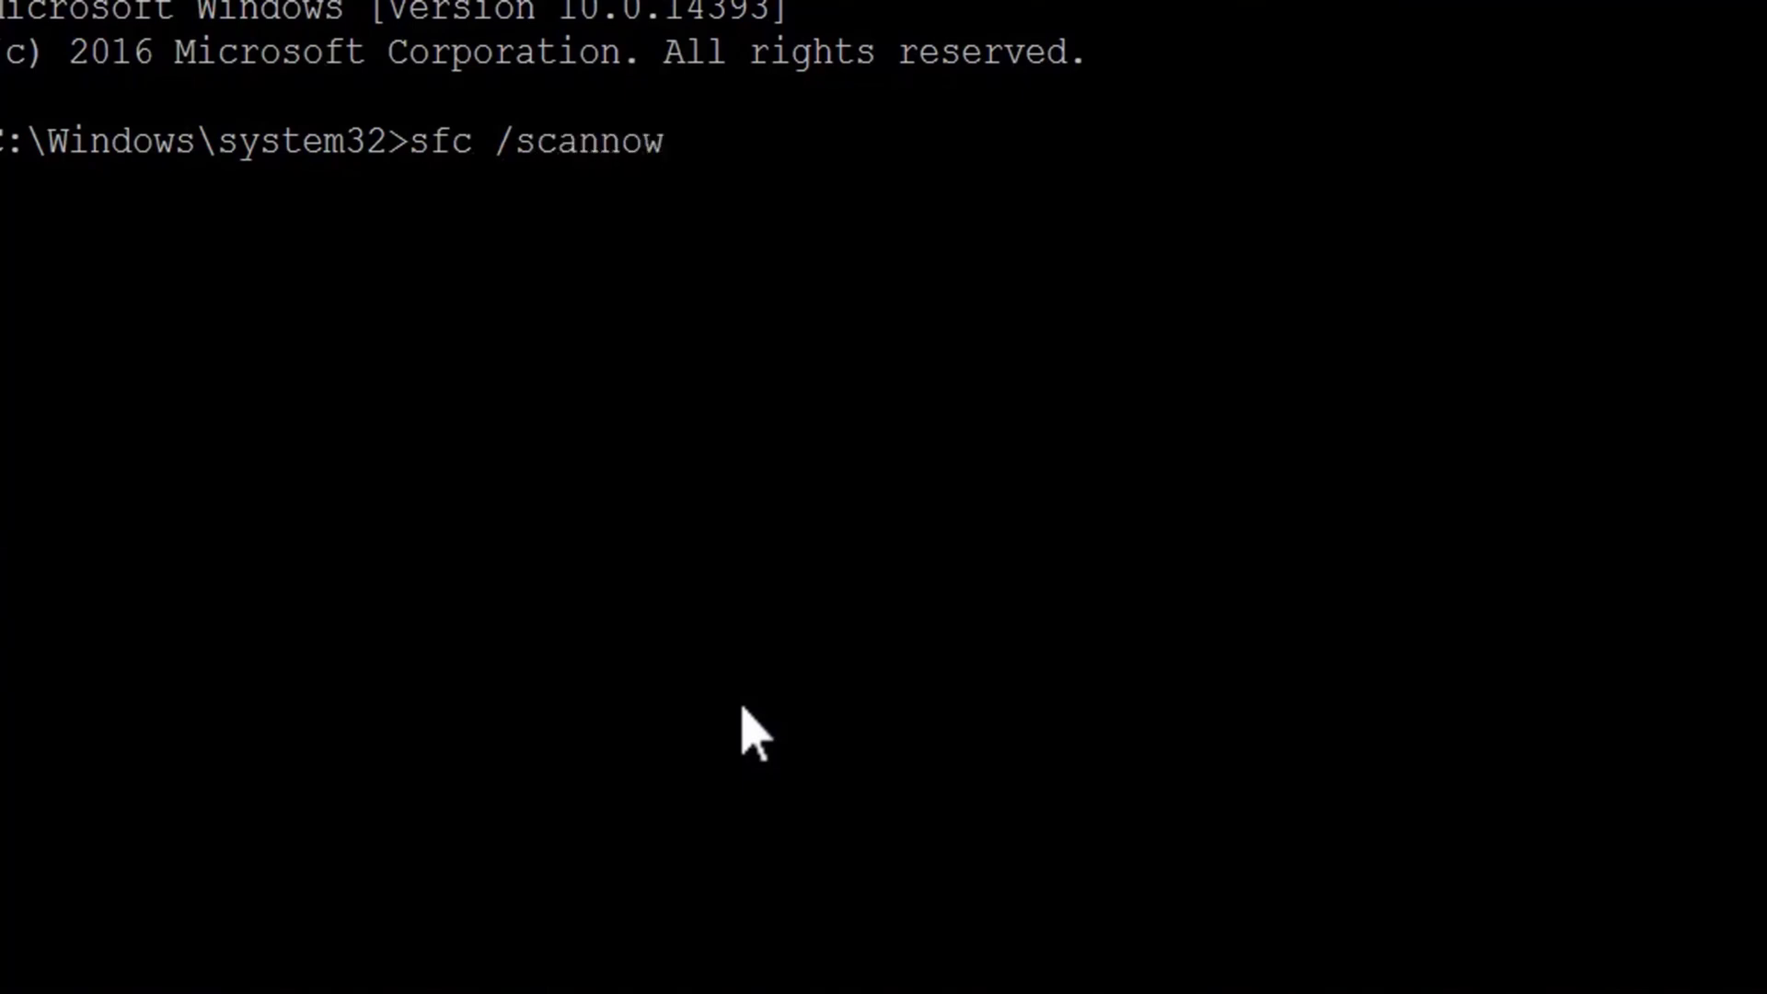
# Step: Run sfc /scannow in Command Prompt, repositioning the console window
pyautogui.press('Return')
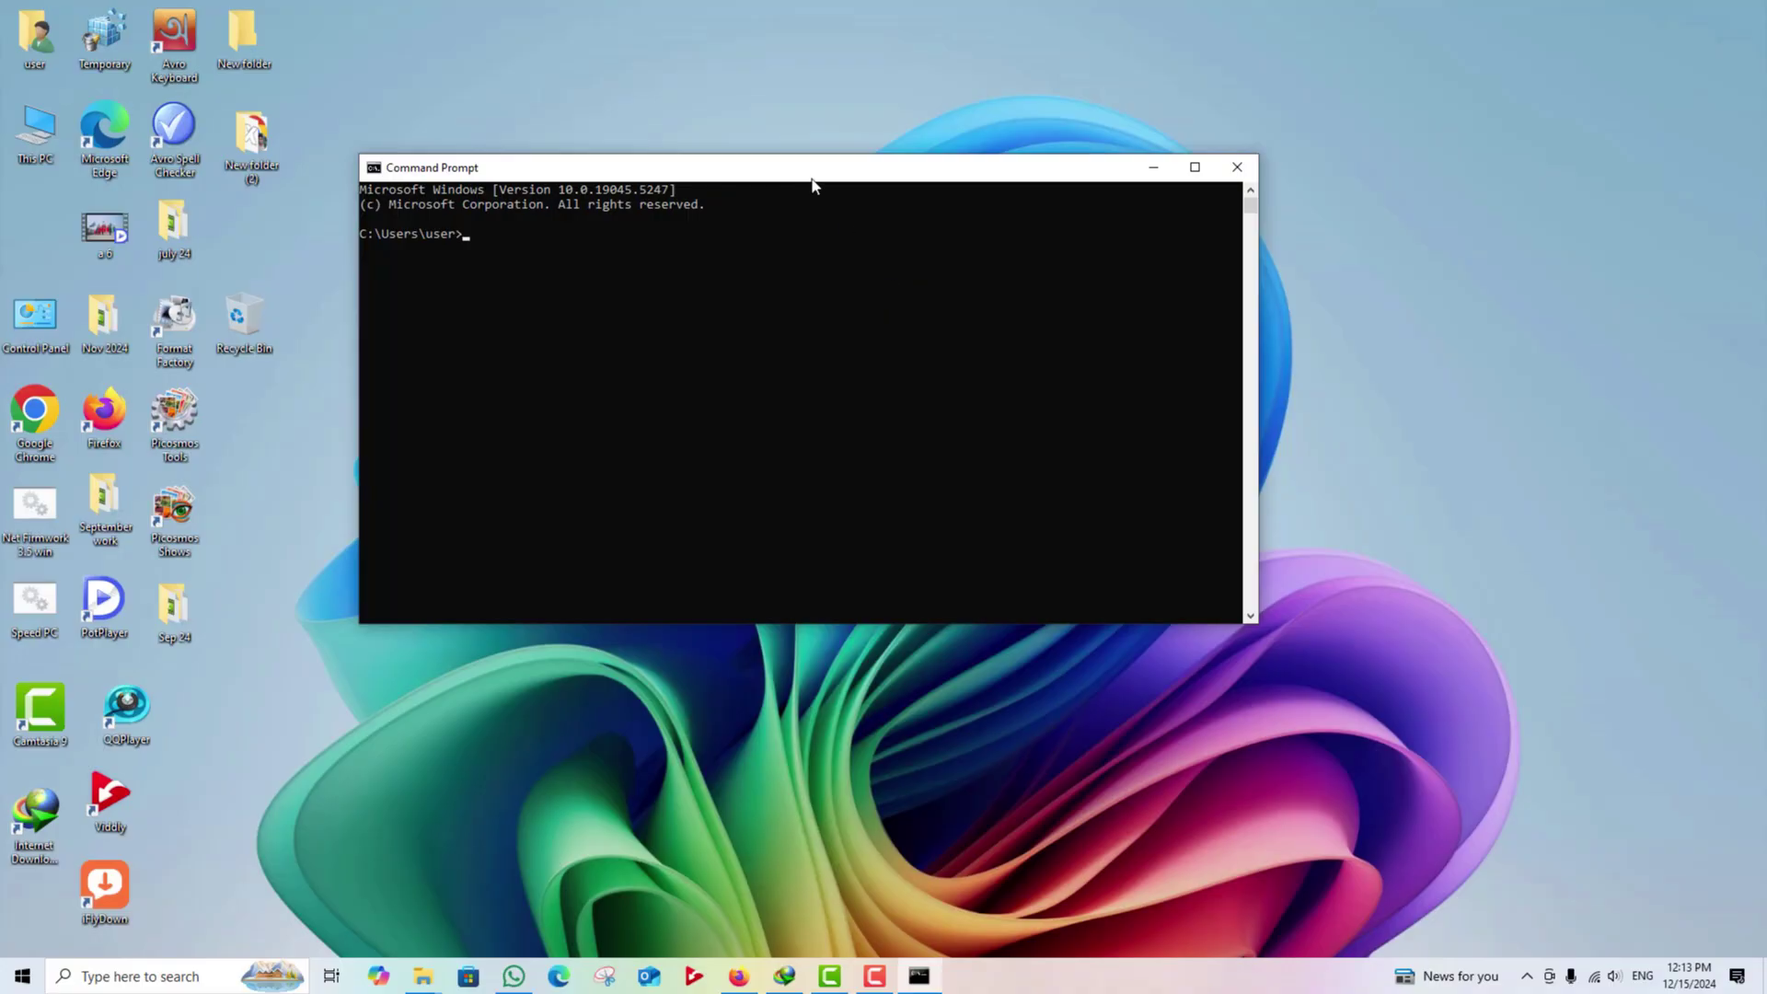
pyautogui.moveTo(813, 172); pyautogui.dragTo(825, 168)
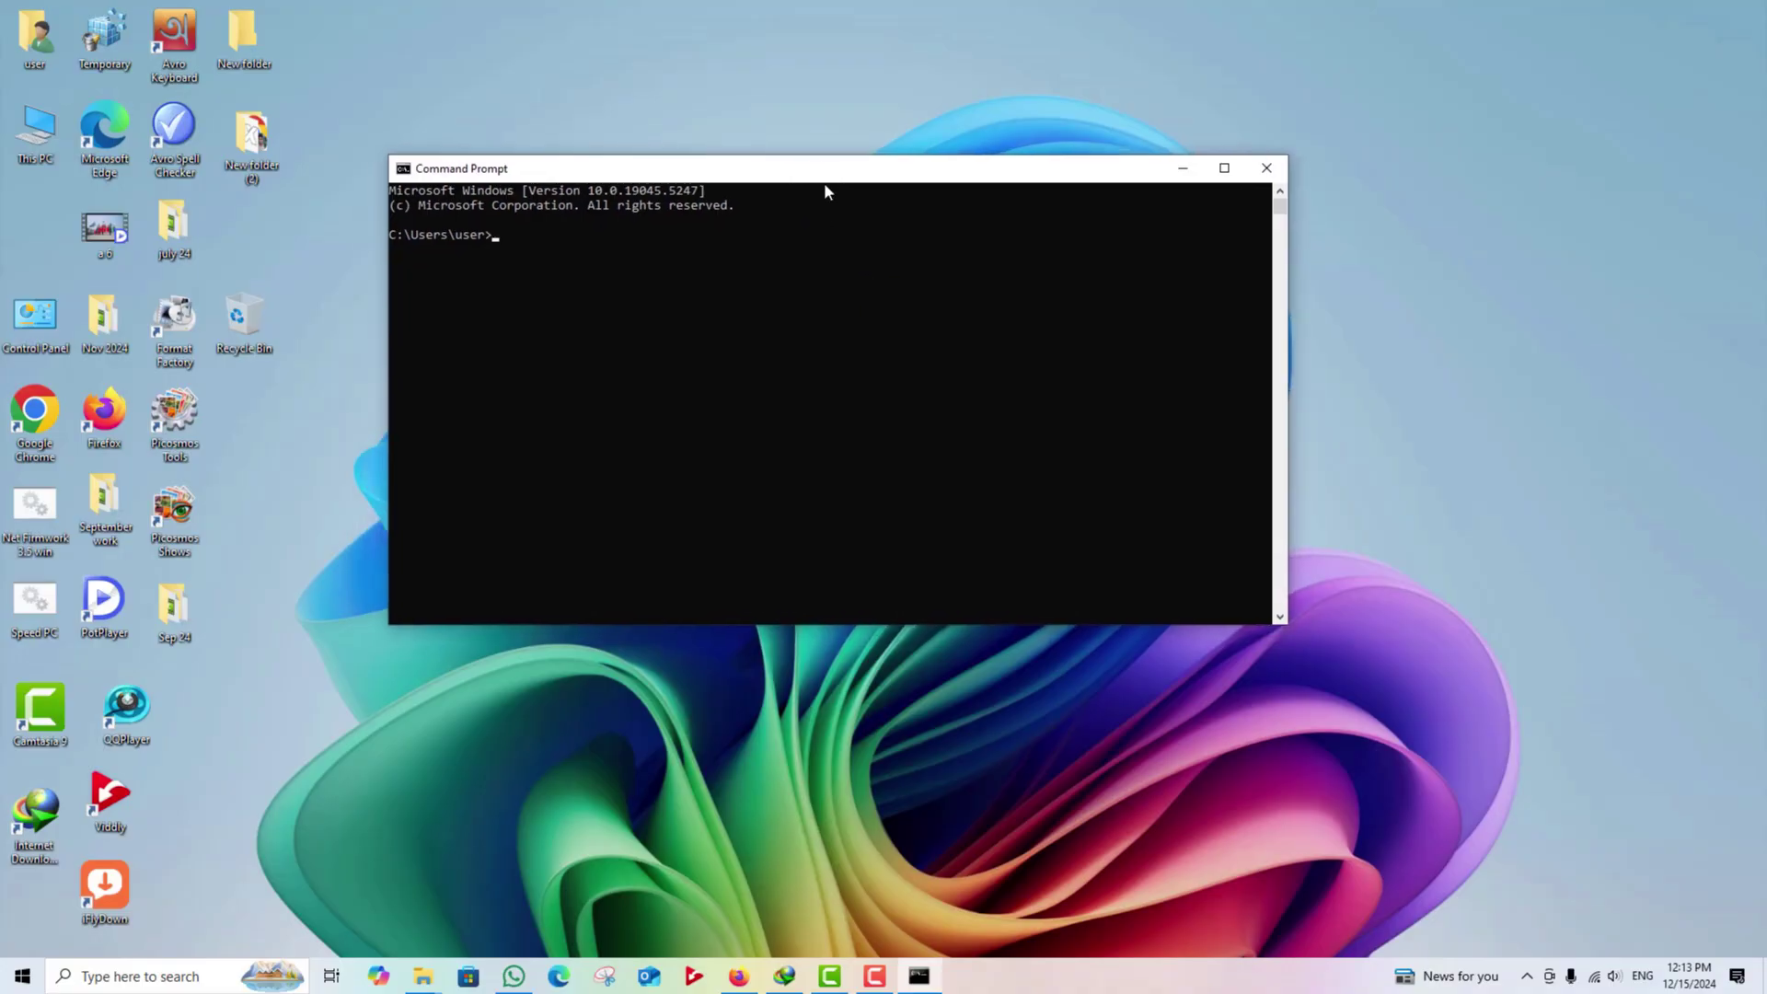
pyautogui.moveTo(709, 160); pyautogui.dragTo(731, 176)
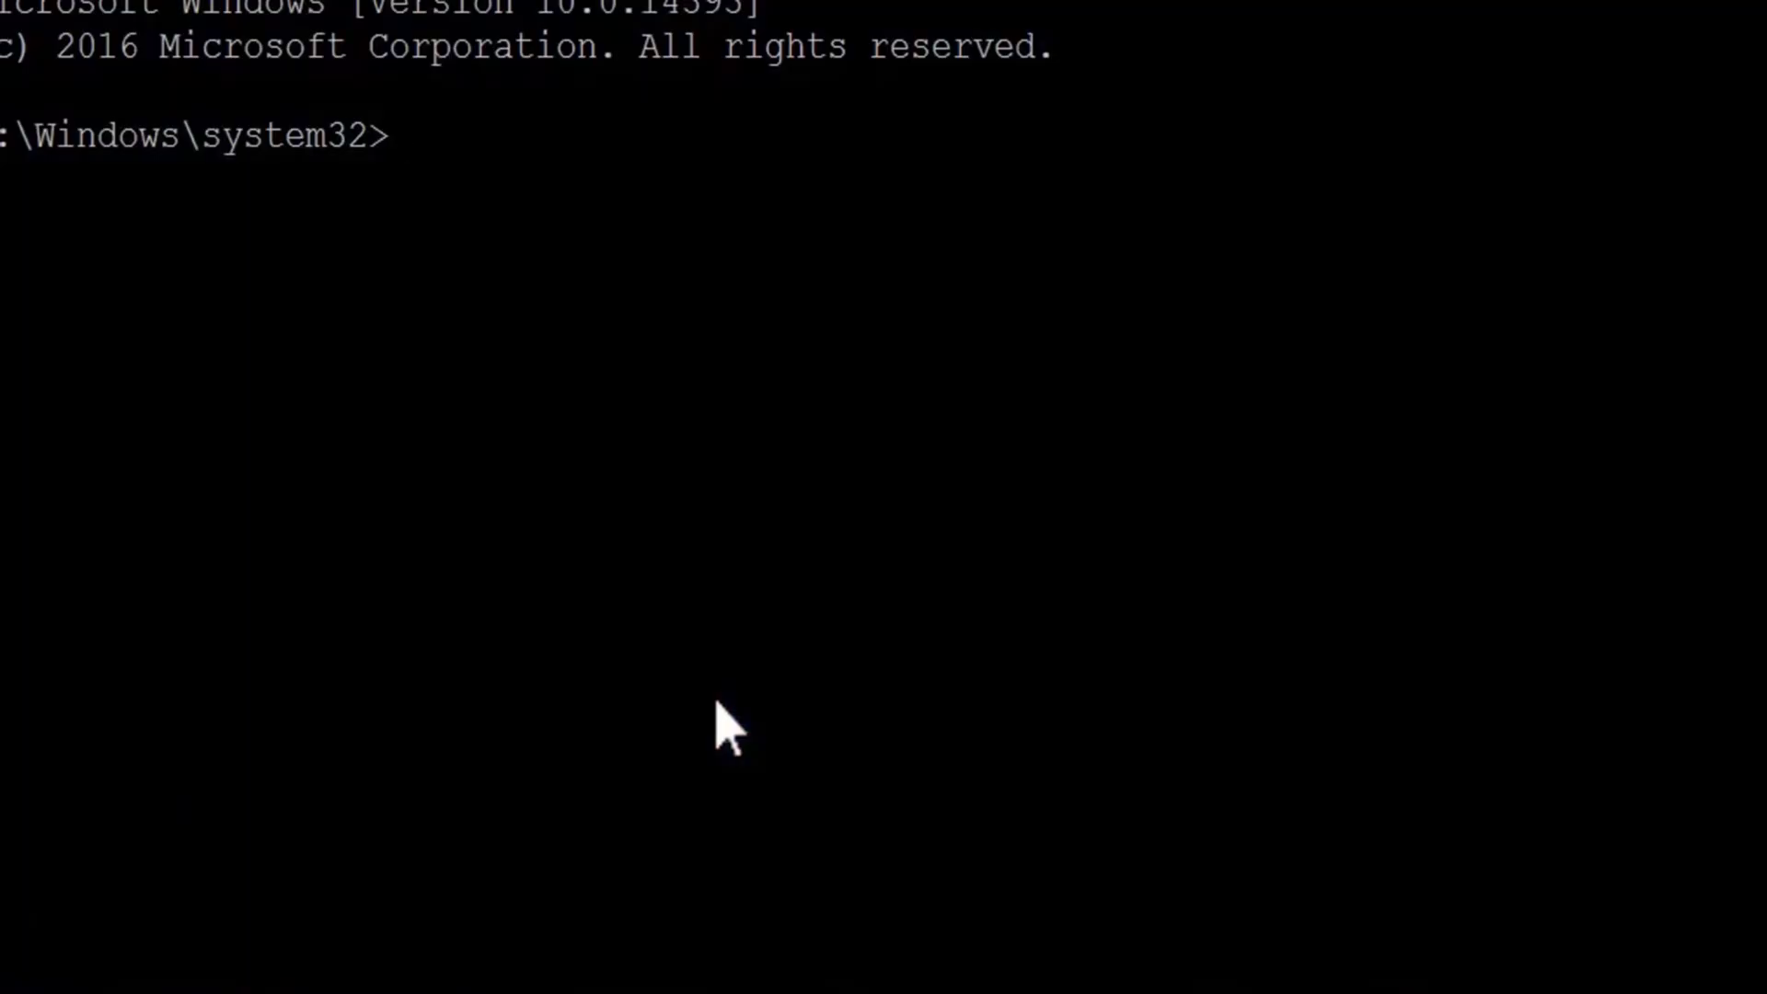
pyautogui.write('sfc /scannow')
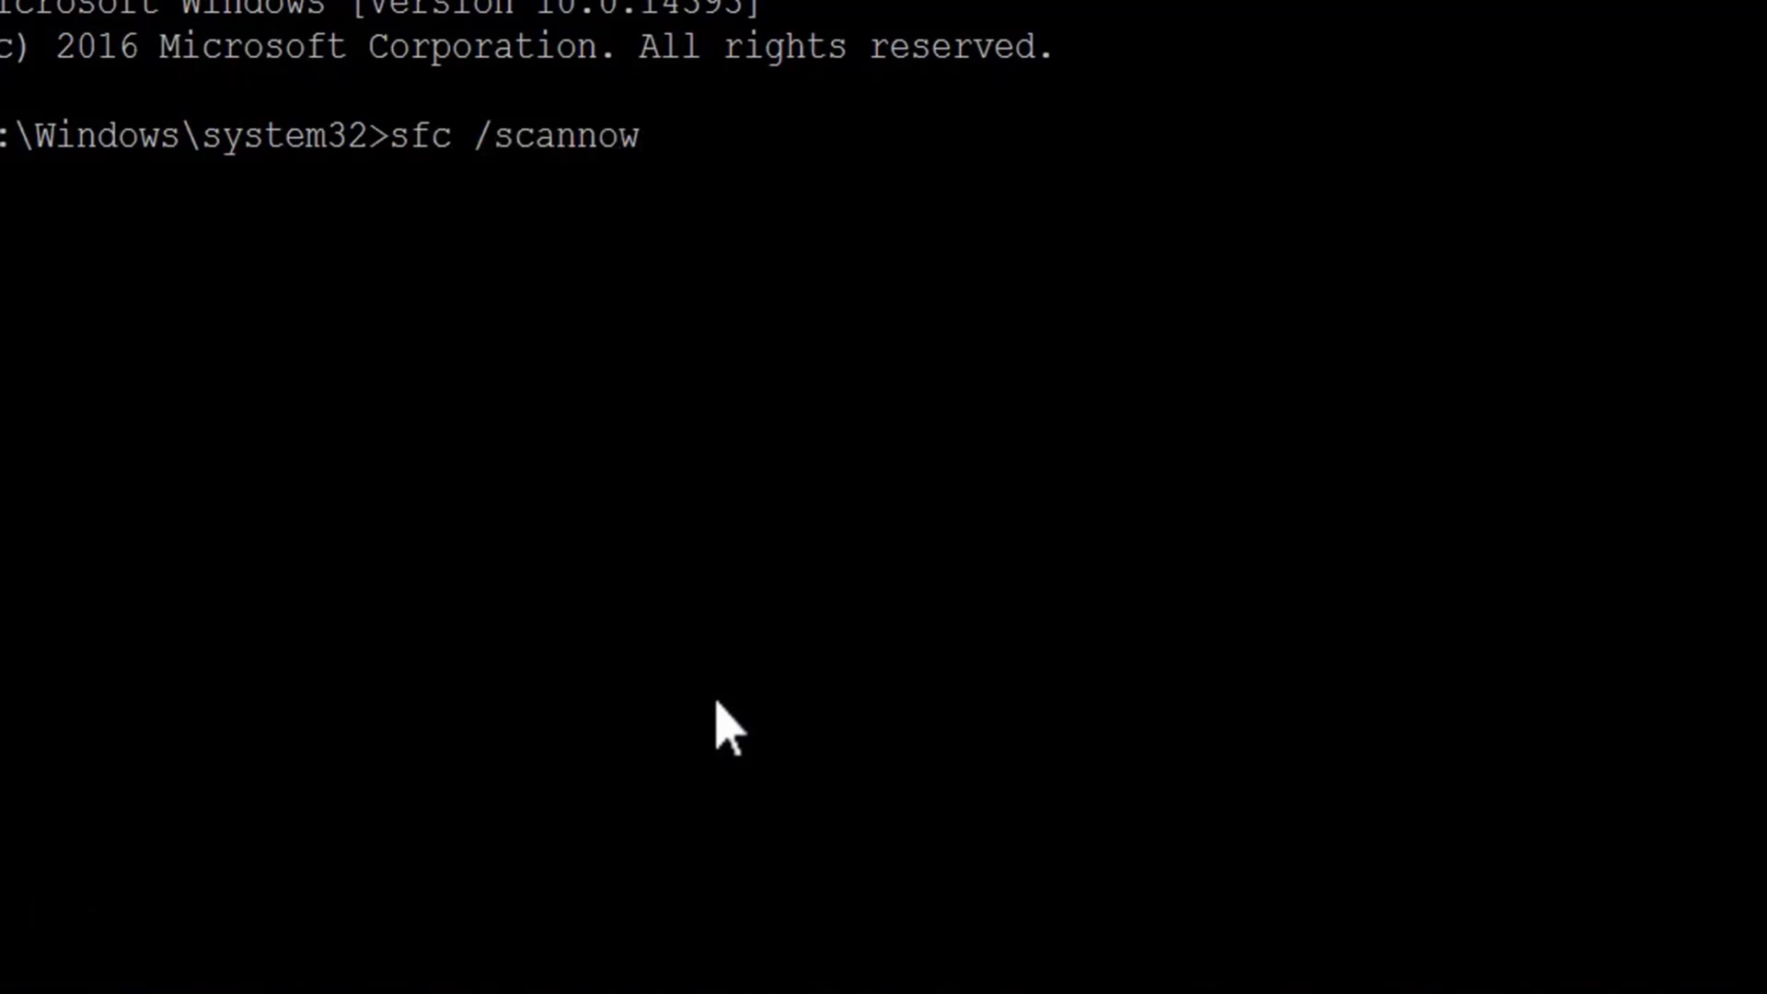
pyautogui.press('Return')
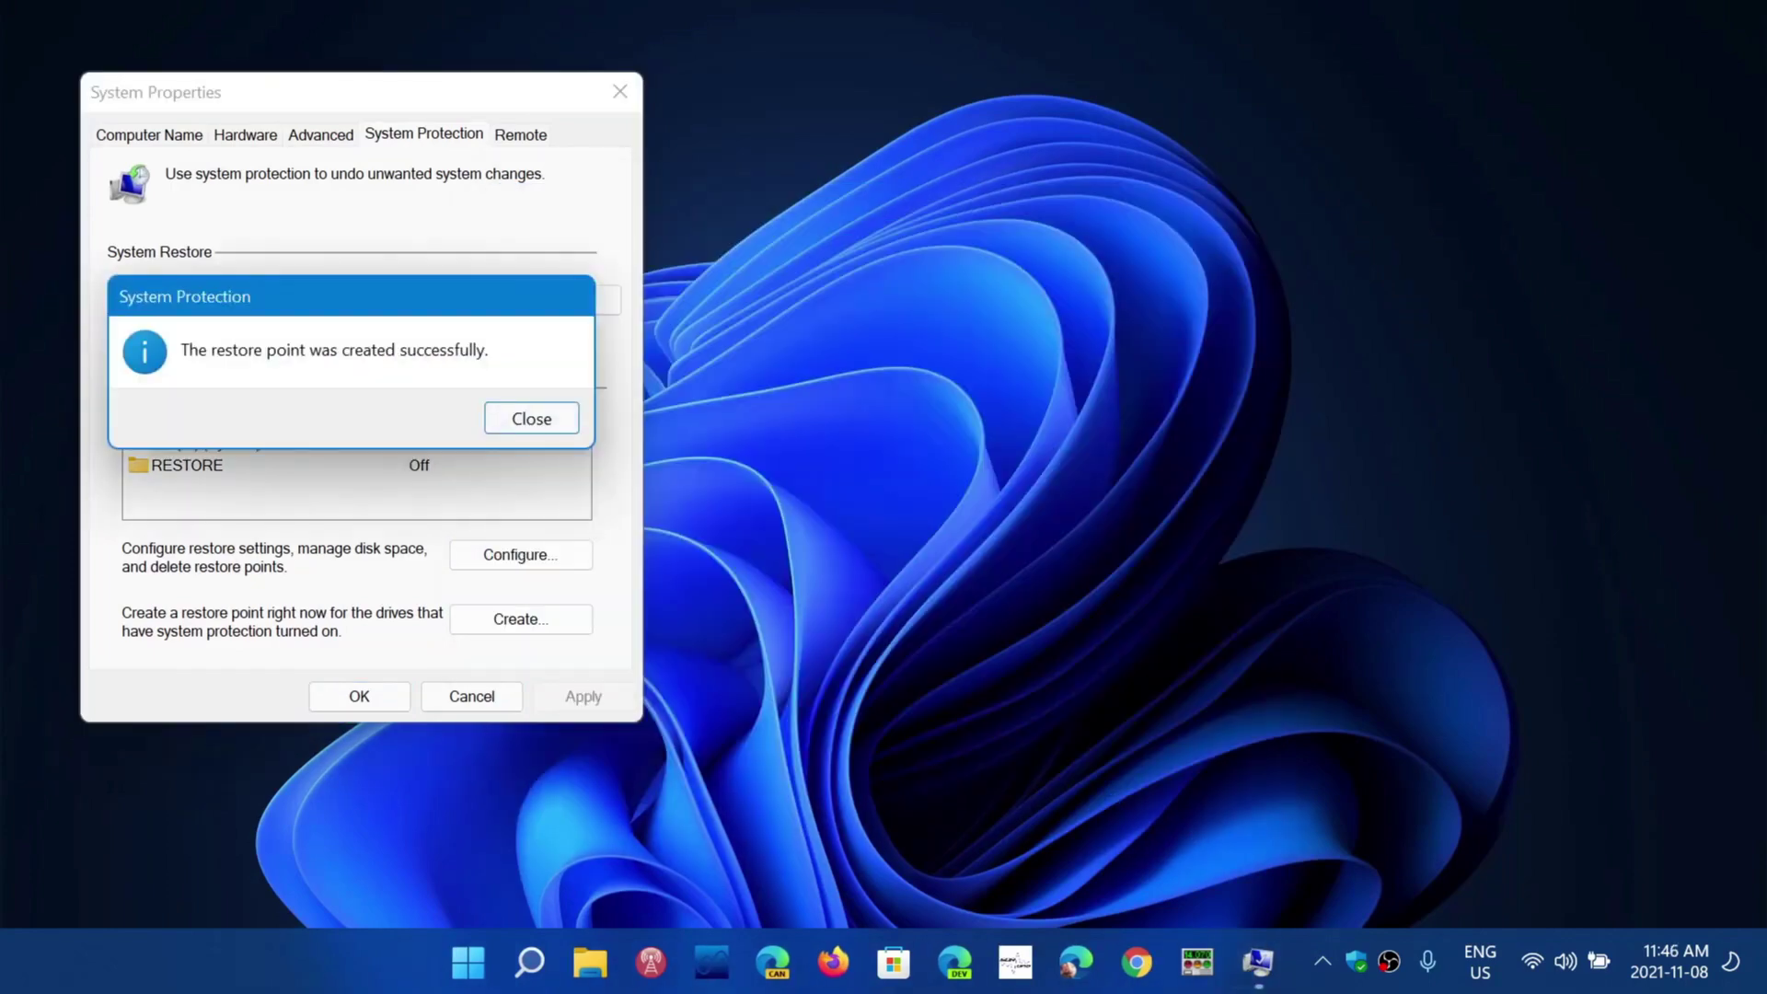
# Step: Close the restore-point success message and start the System Restore wizard
pyautogui.press('Return')
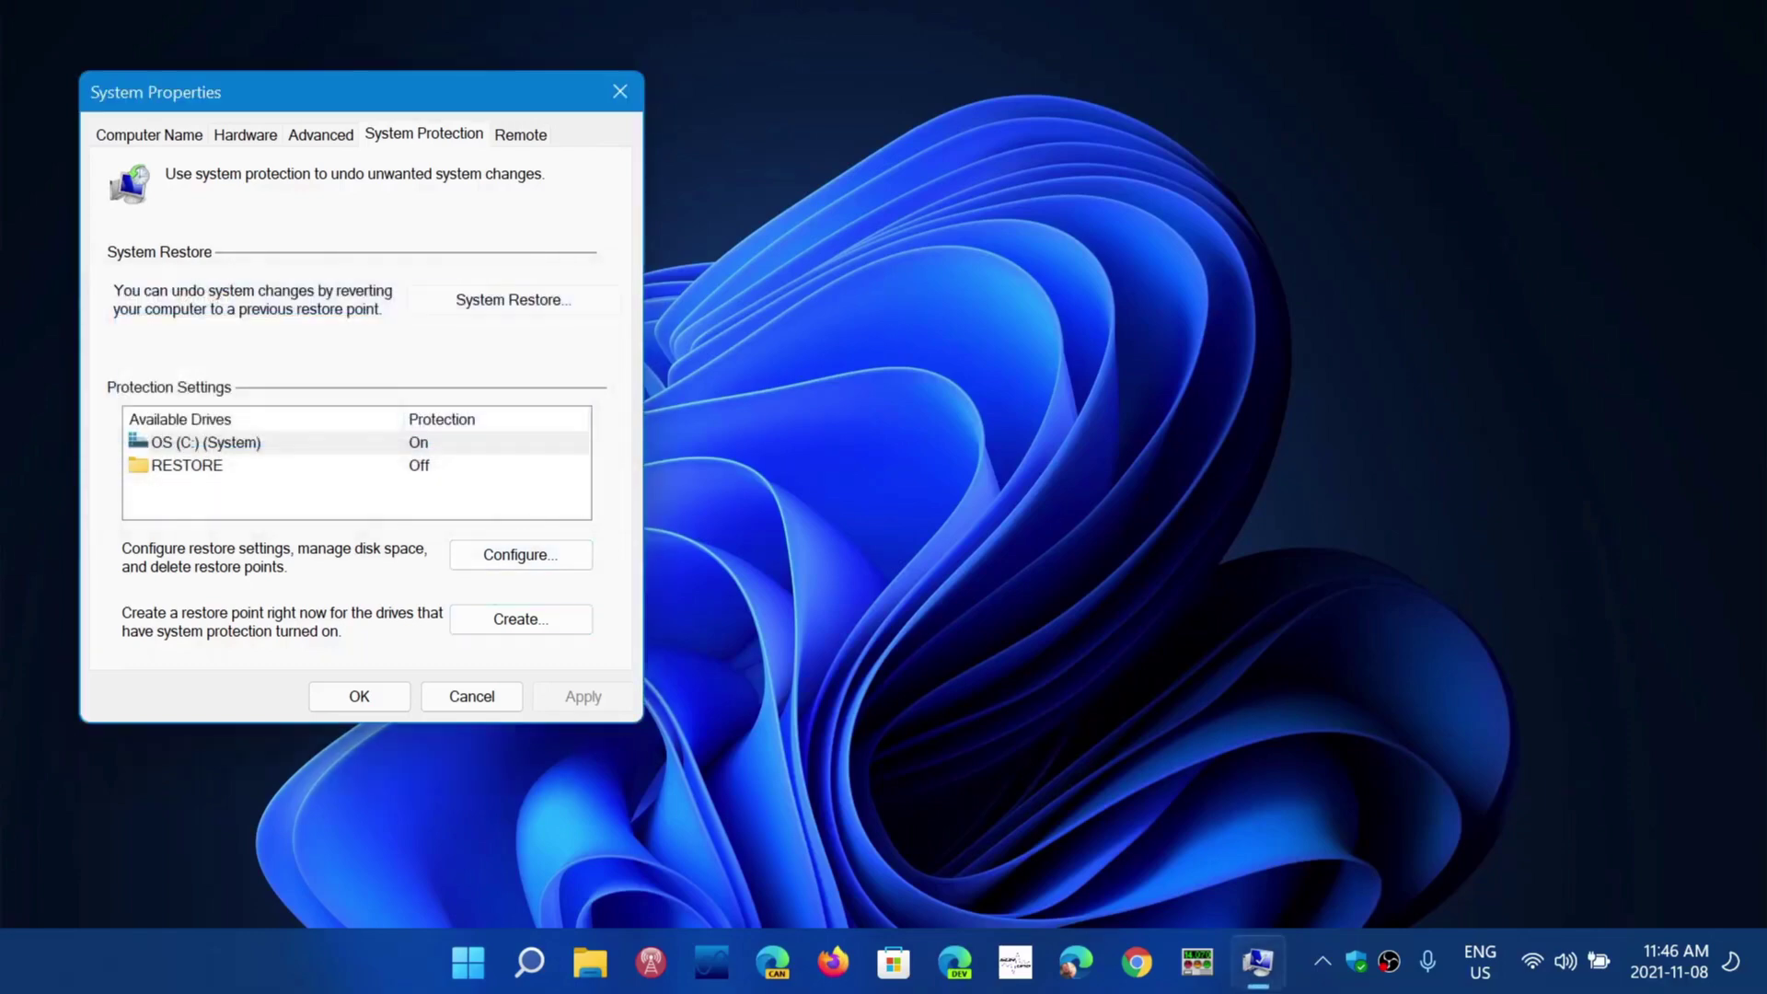
pyautogui.click(513, 300)
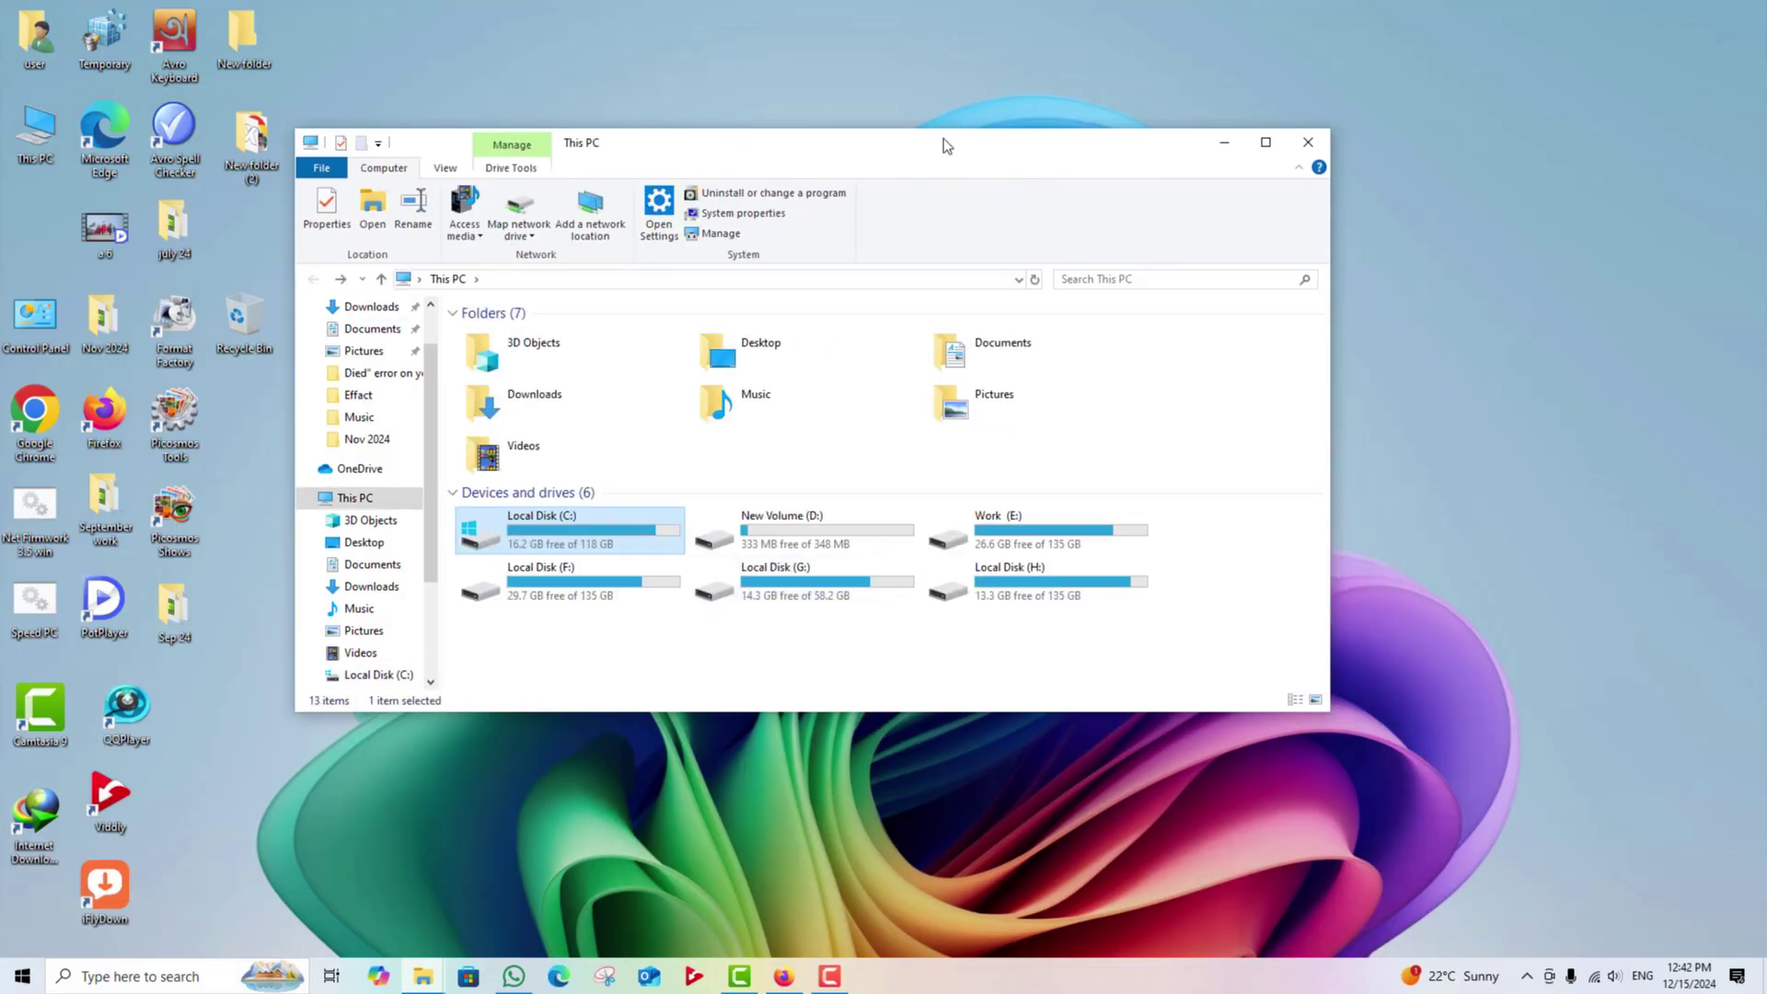
# Step: Show the desktop, refresh it twice, and shift Command Prompt left
pyautogui.press('super+d')
pyautogui.rightClick(792, 362)
pyautogui.click(857, 420)
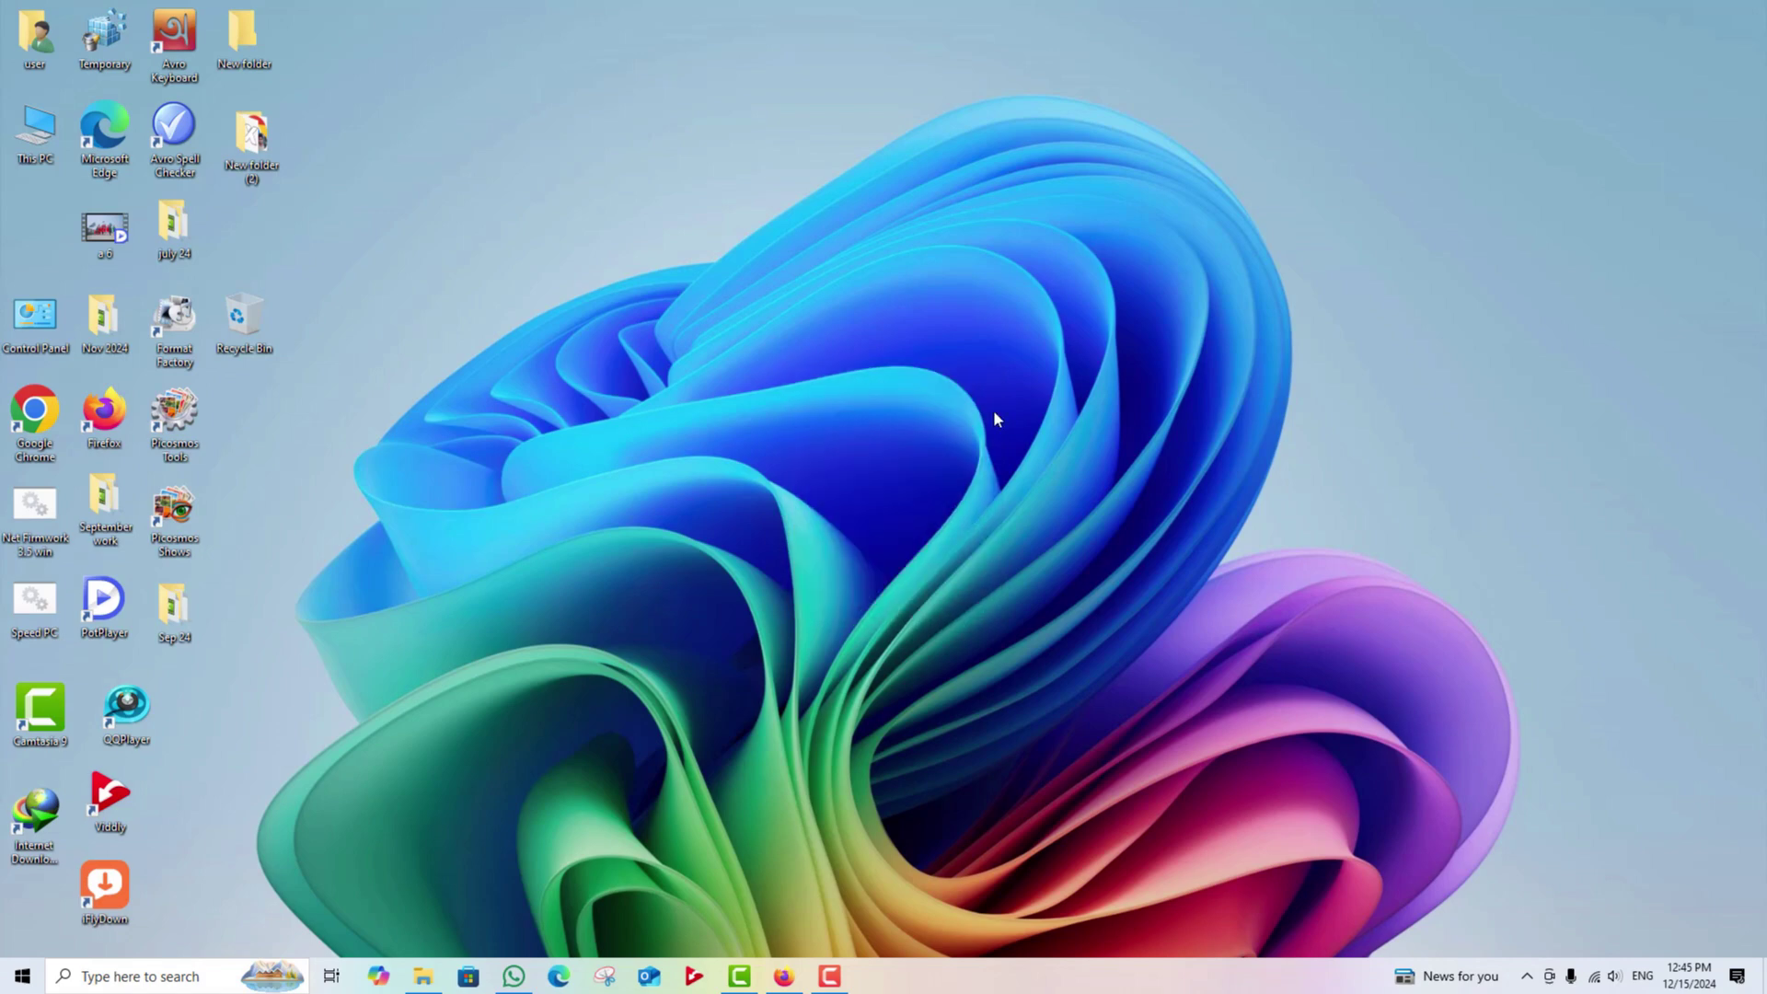
pyautogui.rightClick(995, 419)
pyautogui.click(1024, 455)
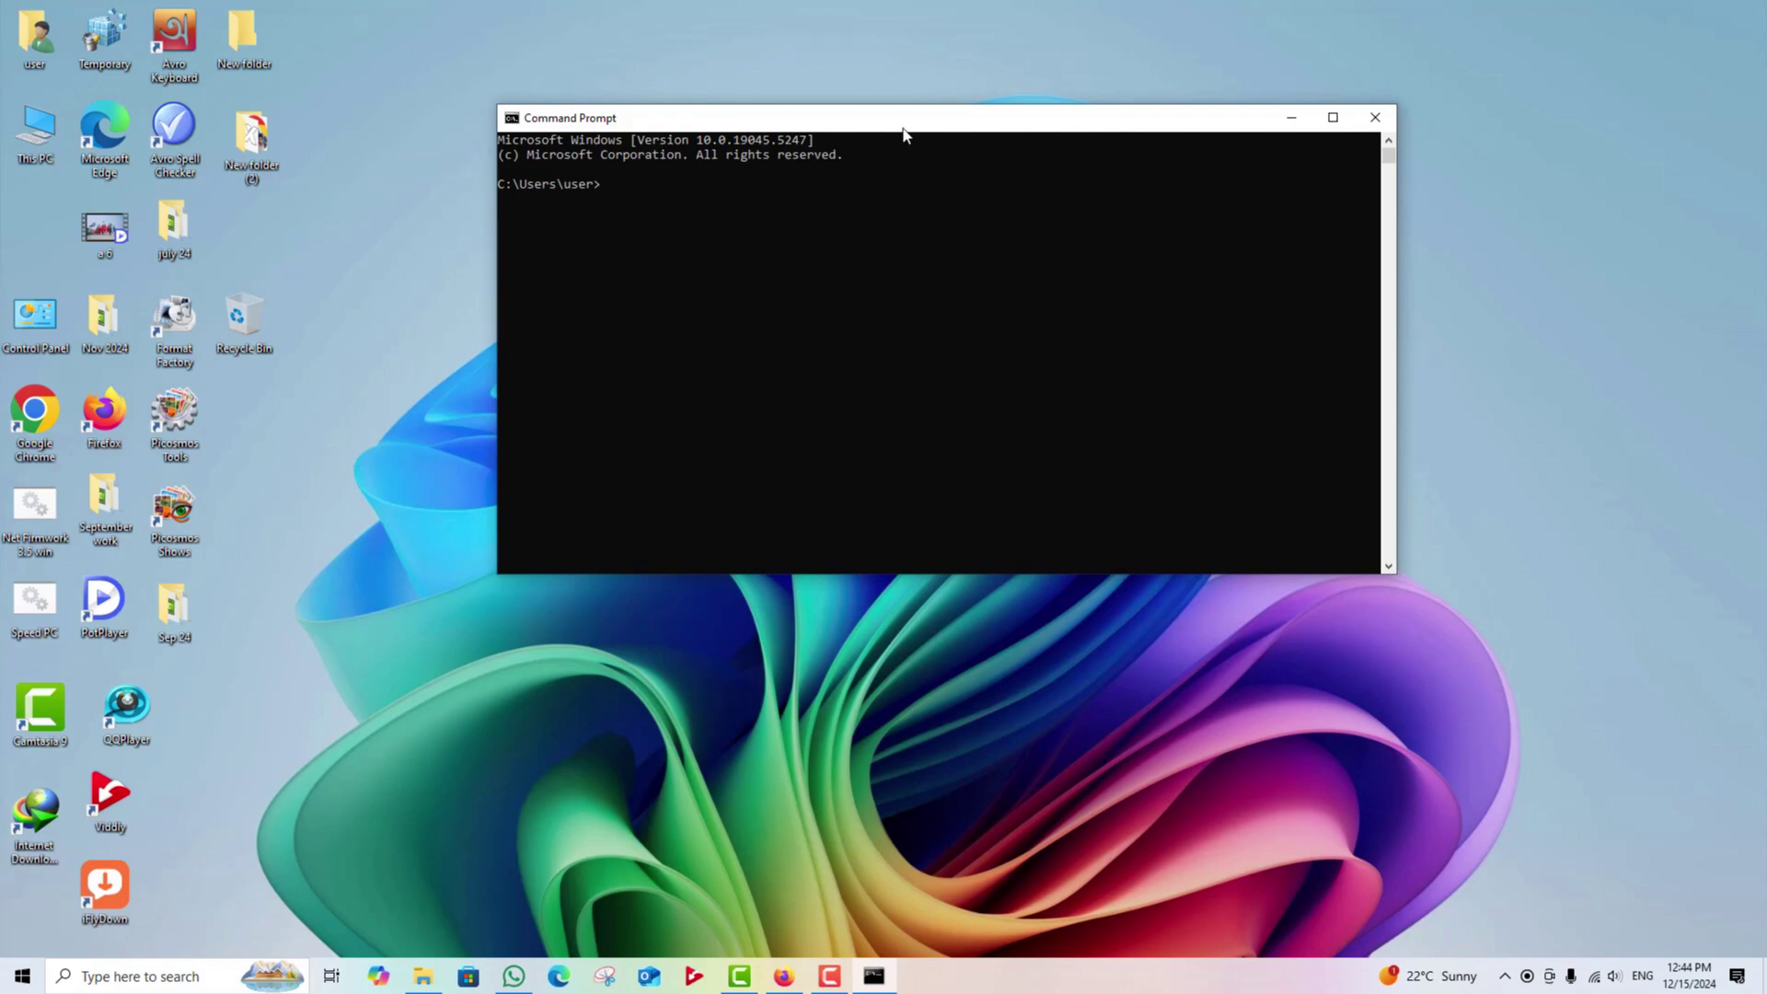
pyautogui.moveTo(904, 132); pyautogui.dragTo(868, 128)
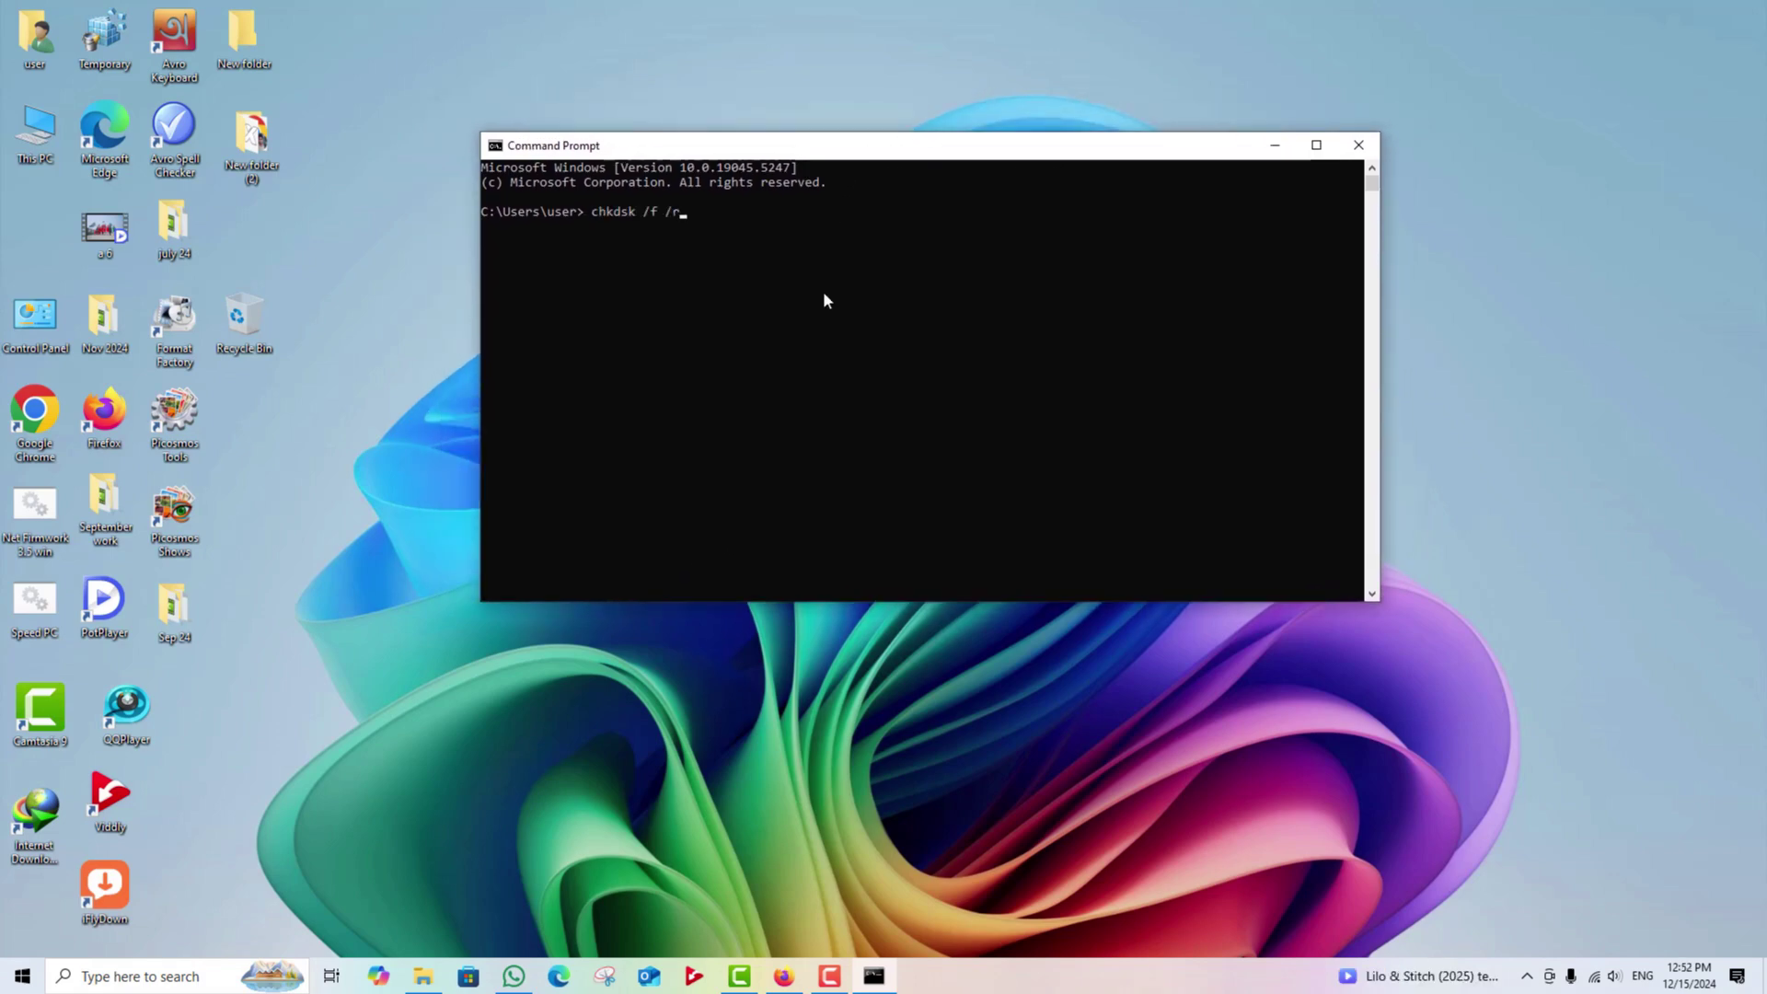
# Step: Run chkdsk /f /r and answer y at its prompt
pyautogui.press('BackSpace')
pyautogui.write('r')
pyautogui.press('Return')
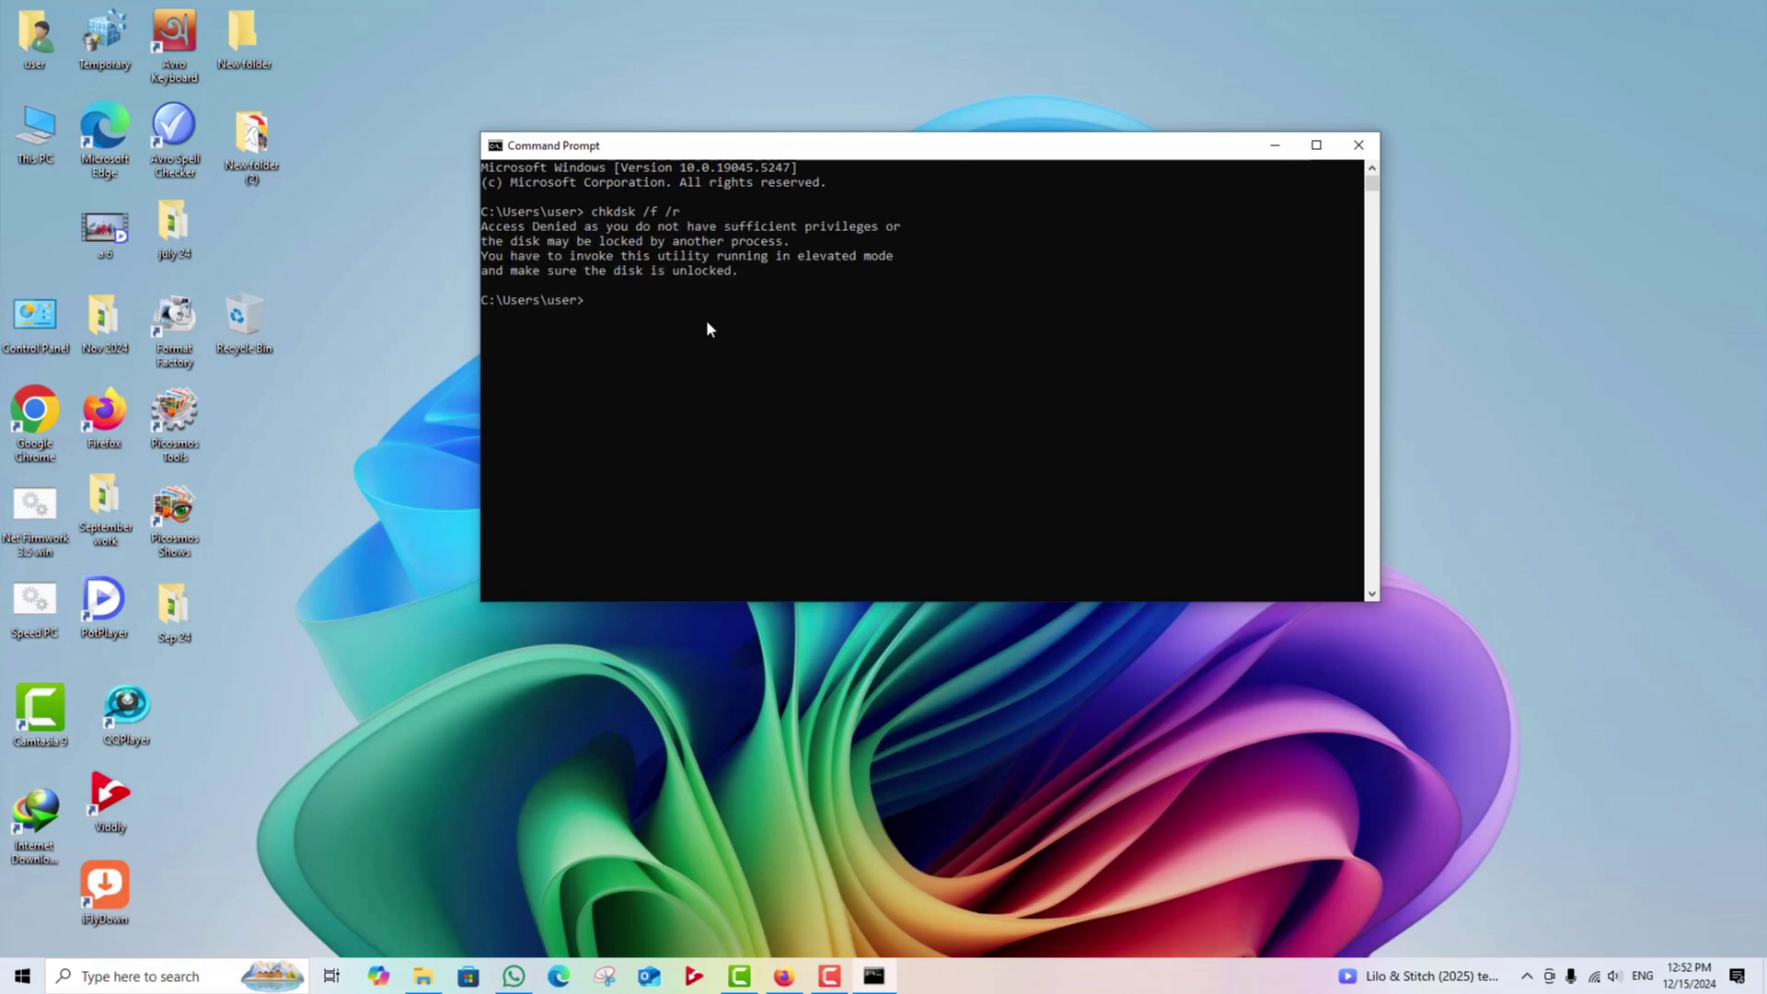
pyautogui.moveTo(952, 153); pyautogui.dragTo(935, 134)
pyautogui.write('y')
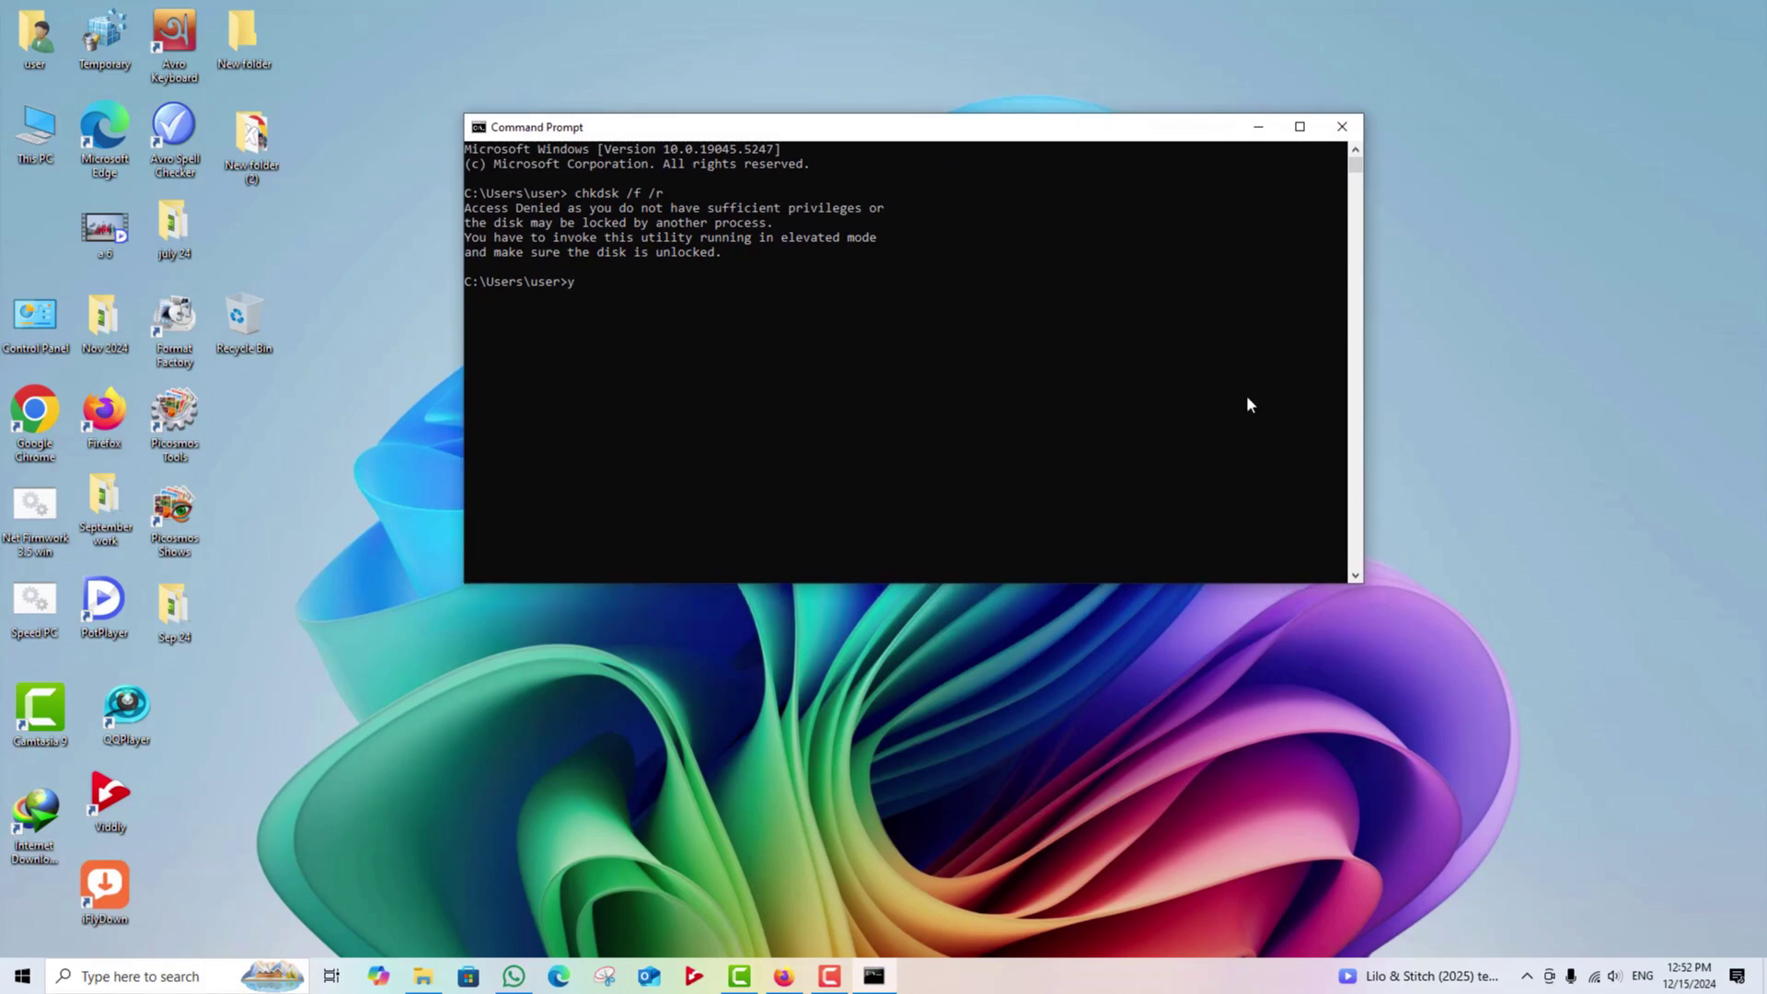
pyautogui.press('Return')
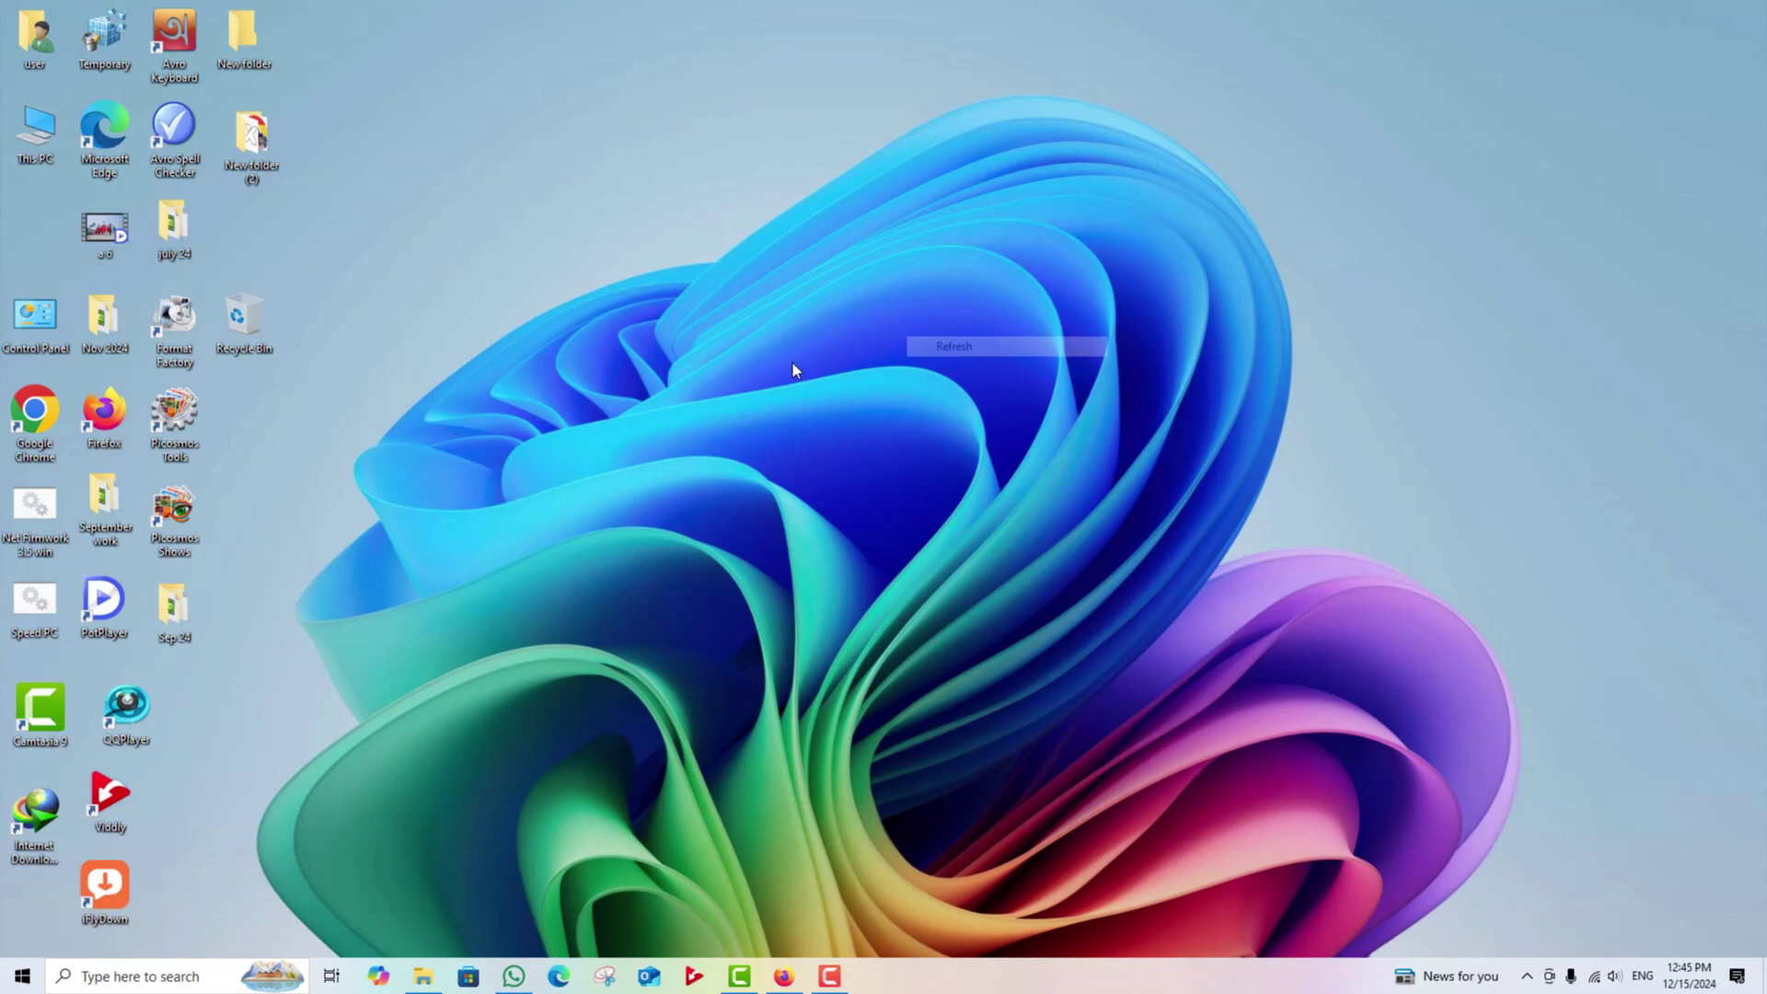
# Step: Refresh the desktop twice more from its context menu
pyautogui.rightClick(794, 363)
pyautogui.click(856, 413)
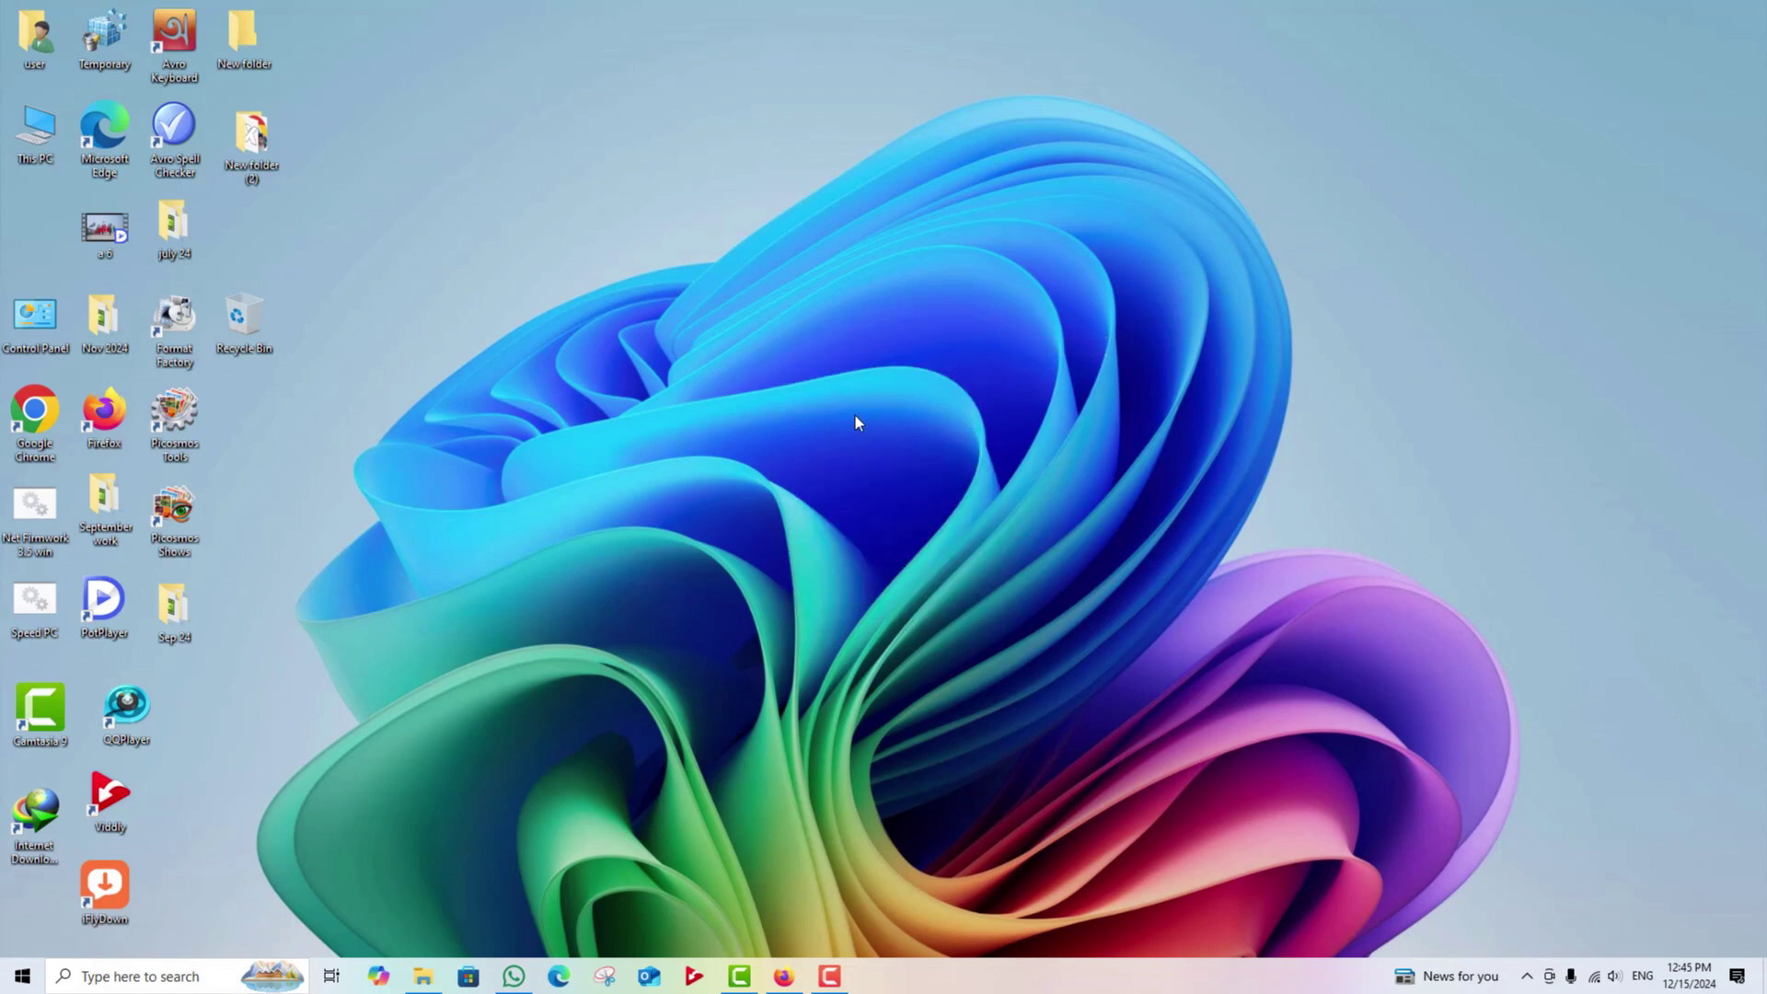
pyautogui.rightClick(991, 410)
pyautogui.click(1039, 464)
pyautogui.rightClick(568, 324)
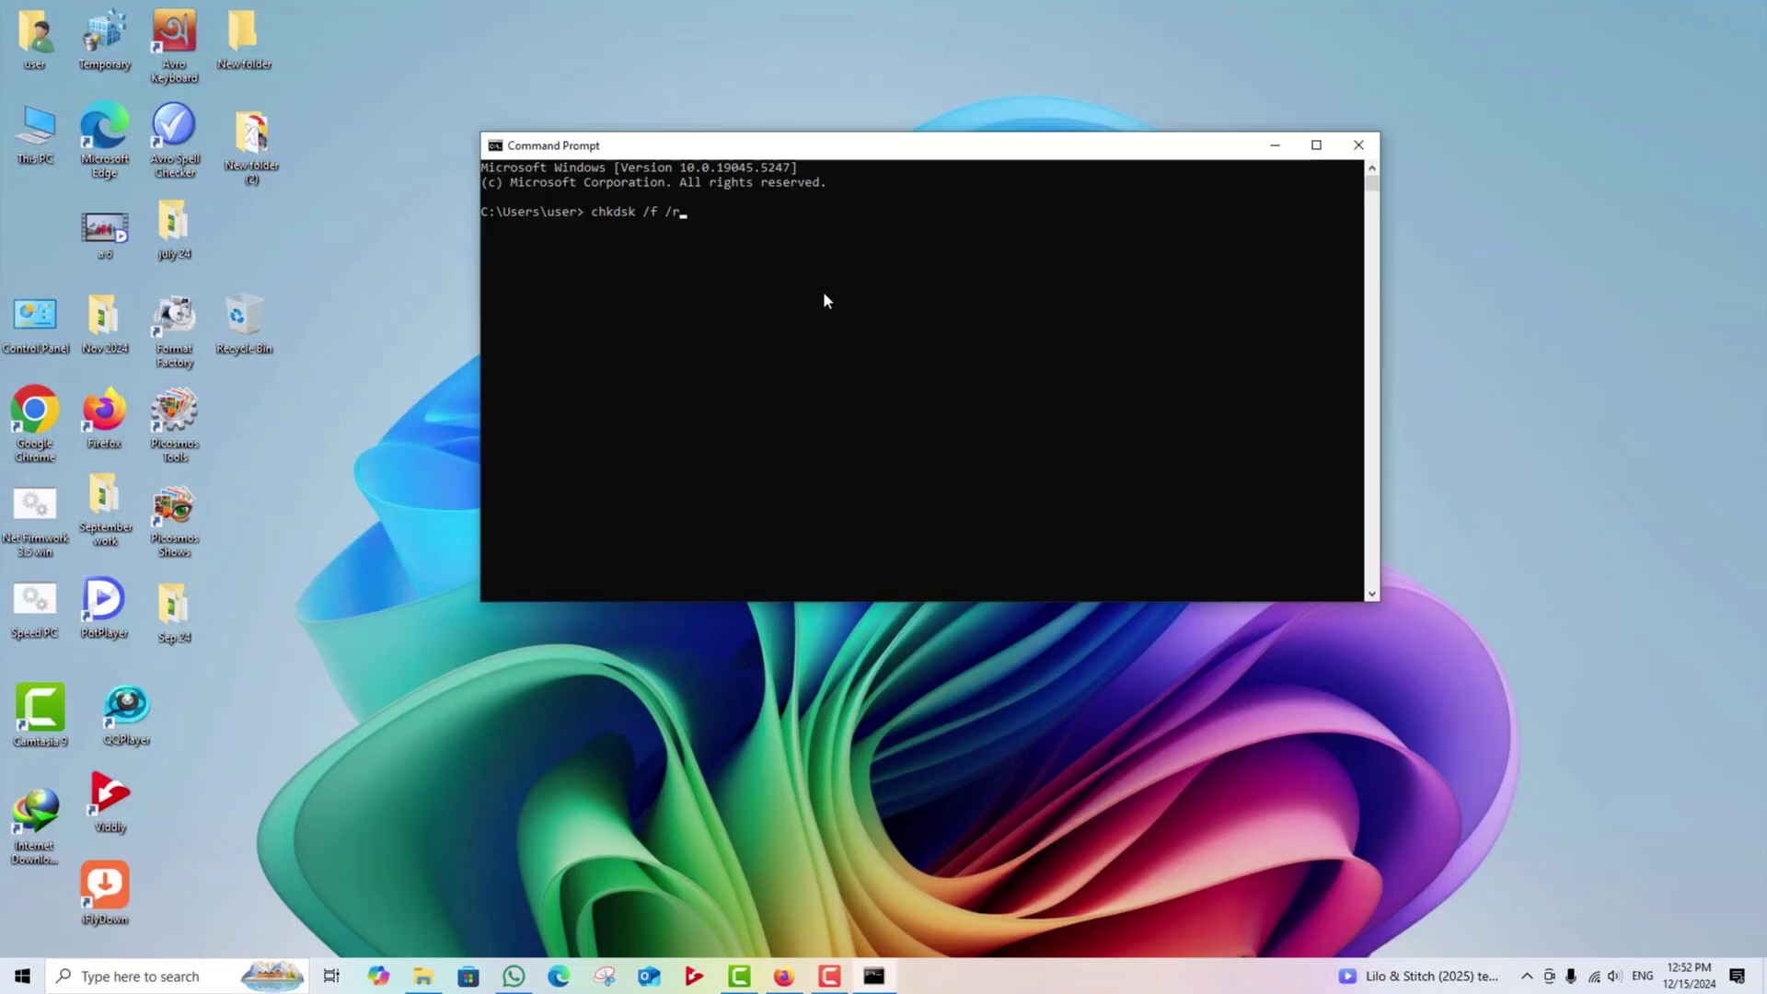
# Step: Rerun chkdsk /f /r, get access denied, and move Device Manager right
pyautogui.press('BackSpace')
pyautogui.write('r')
pyautogui.press('Return')
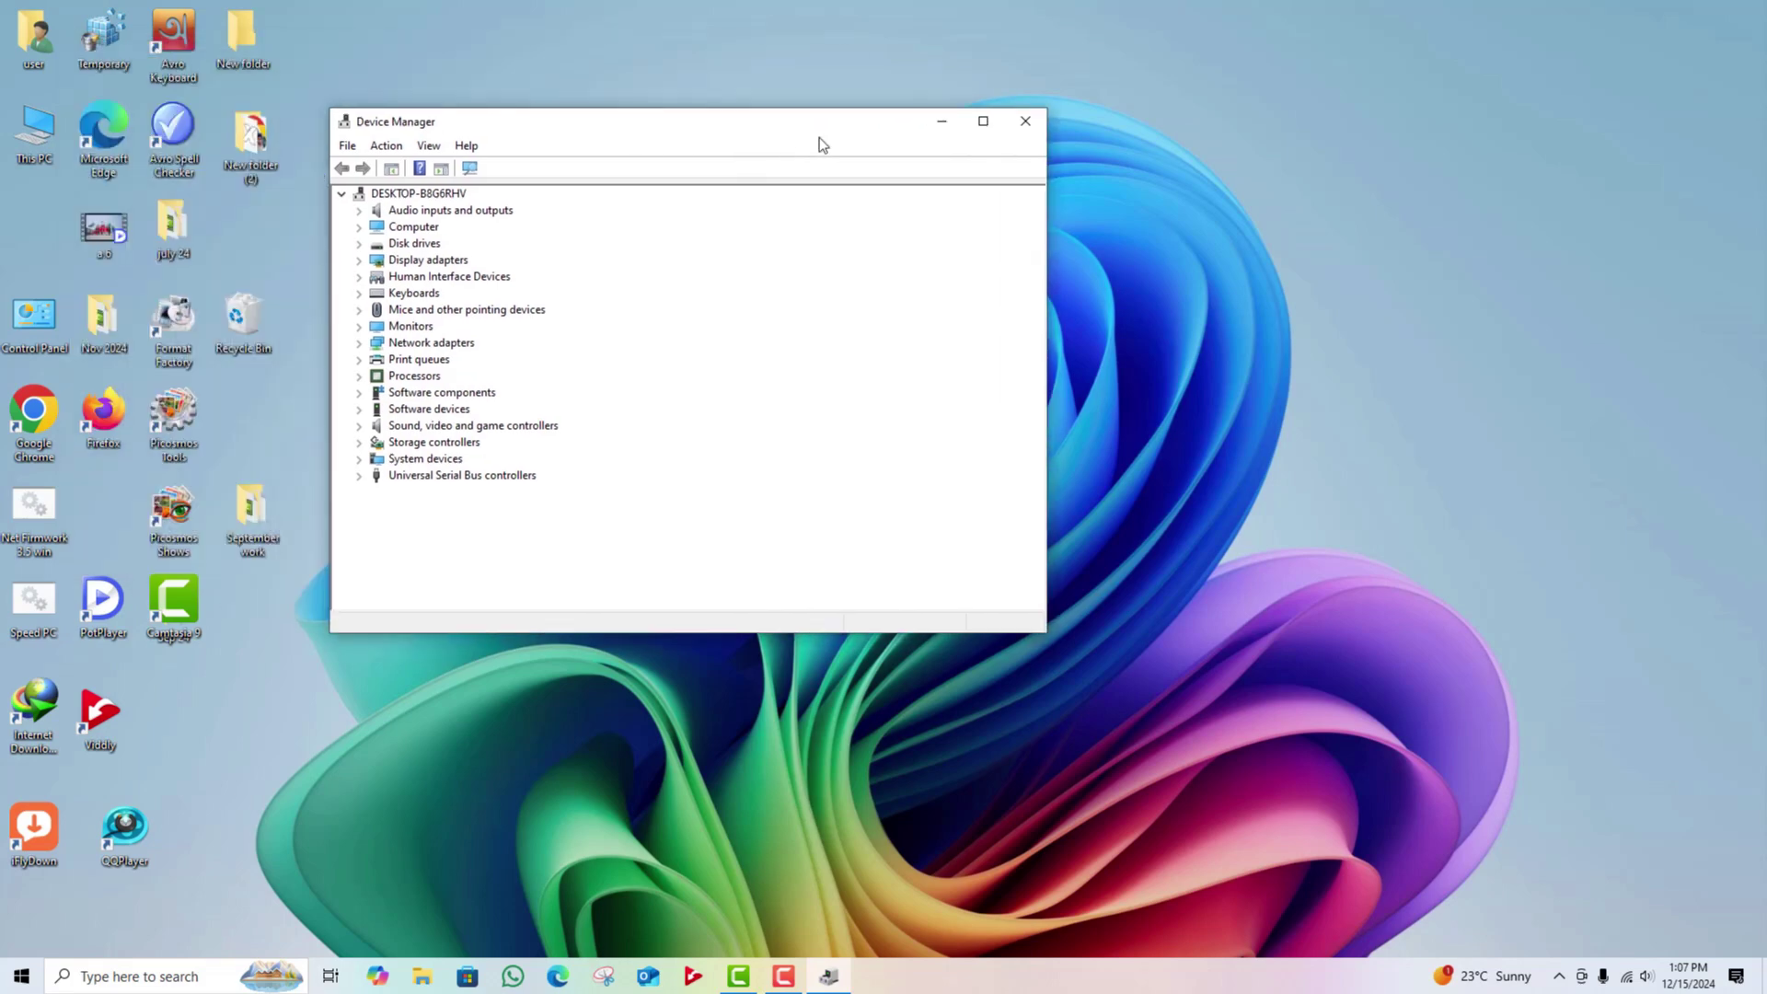
pyautogui.moveTo(818, 136); pyautogui.dragTo(921, 151)
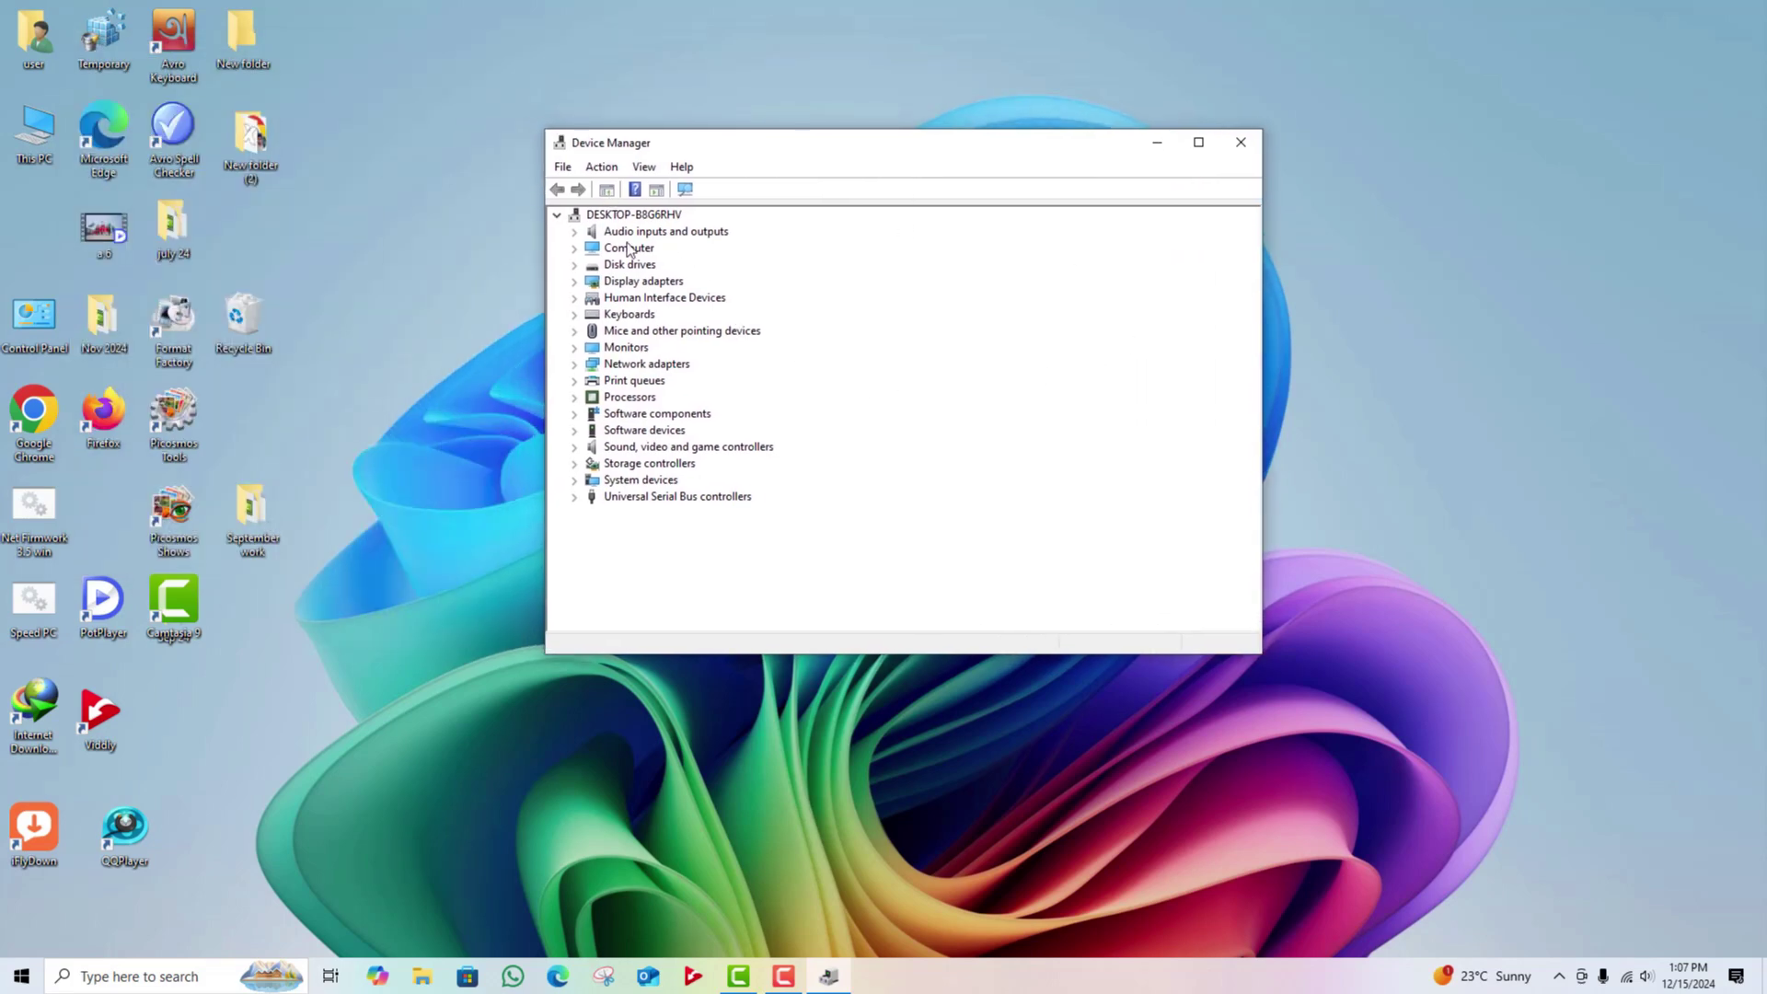
pyautogui.press('Down')
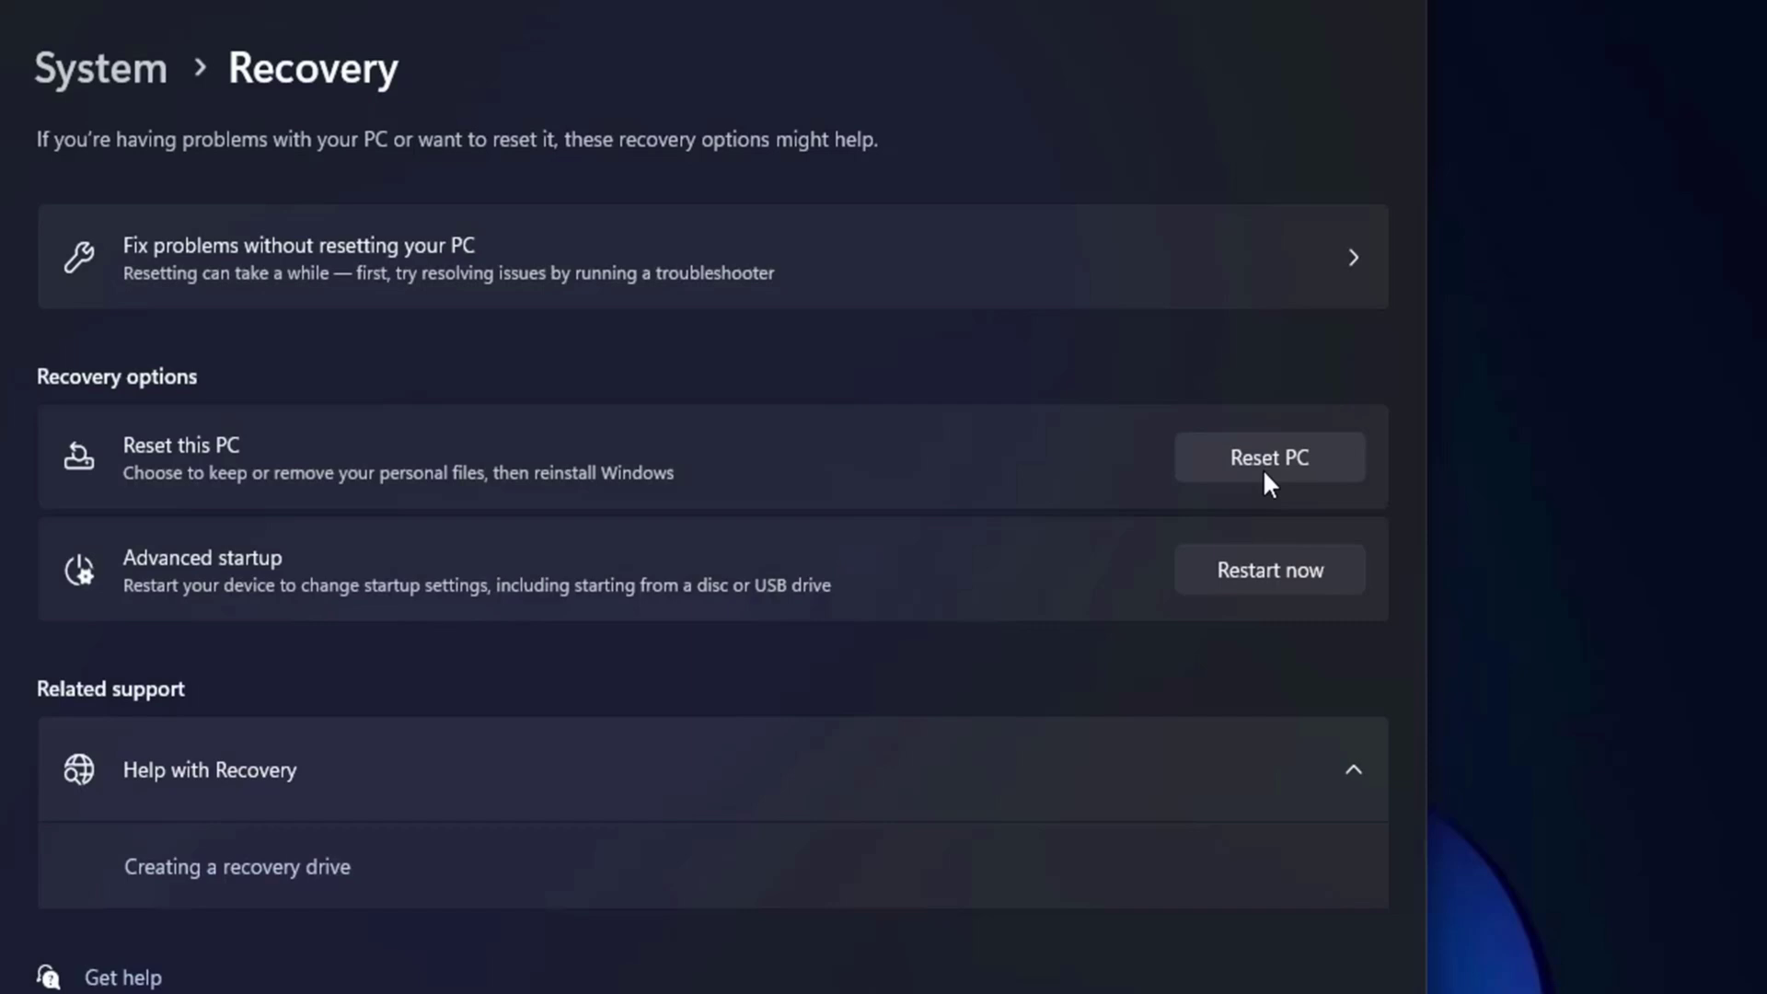
# Step: Reset this PC from Recovery settings with Remove everything and Cloud download
pyautogui.click(1264, 466)
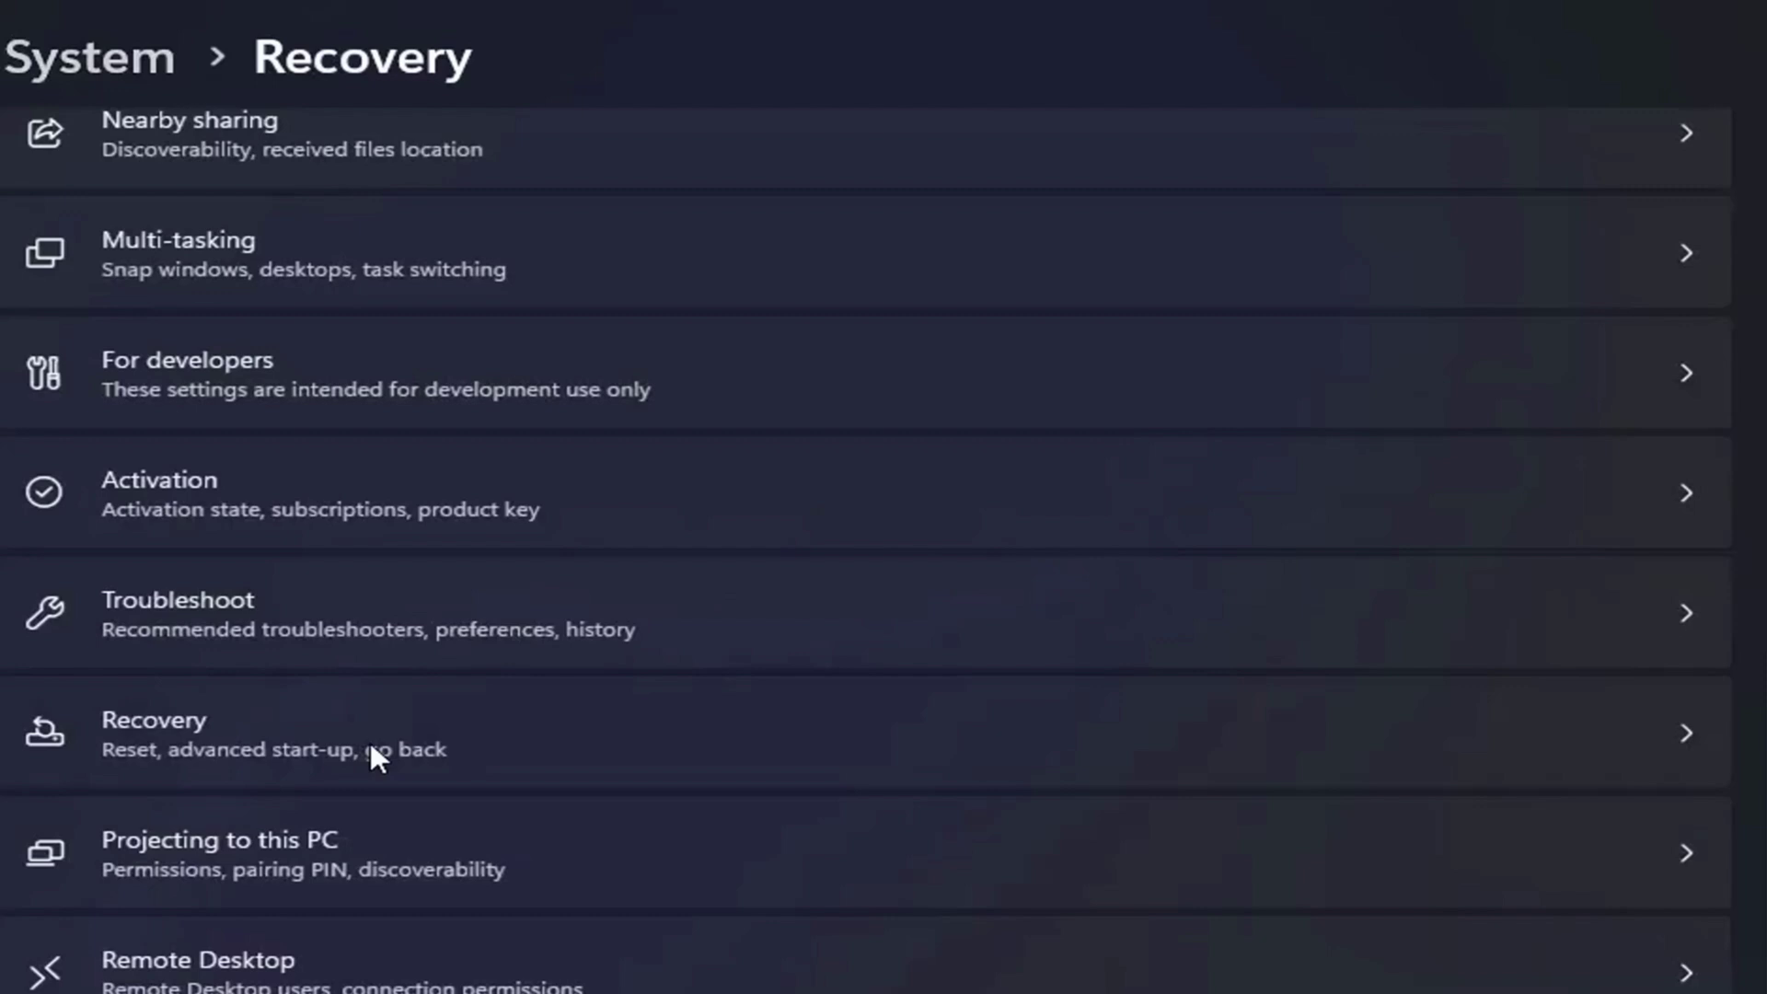
pyautogui.click(371, 742)
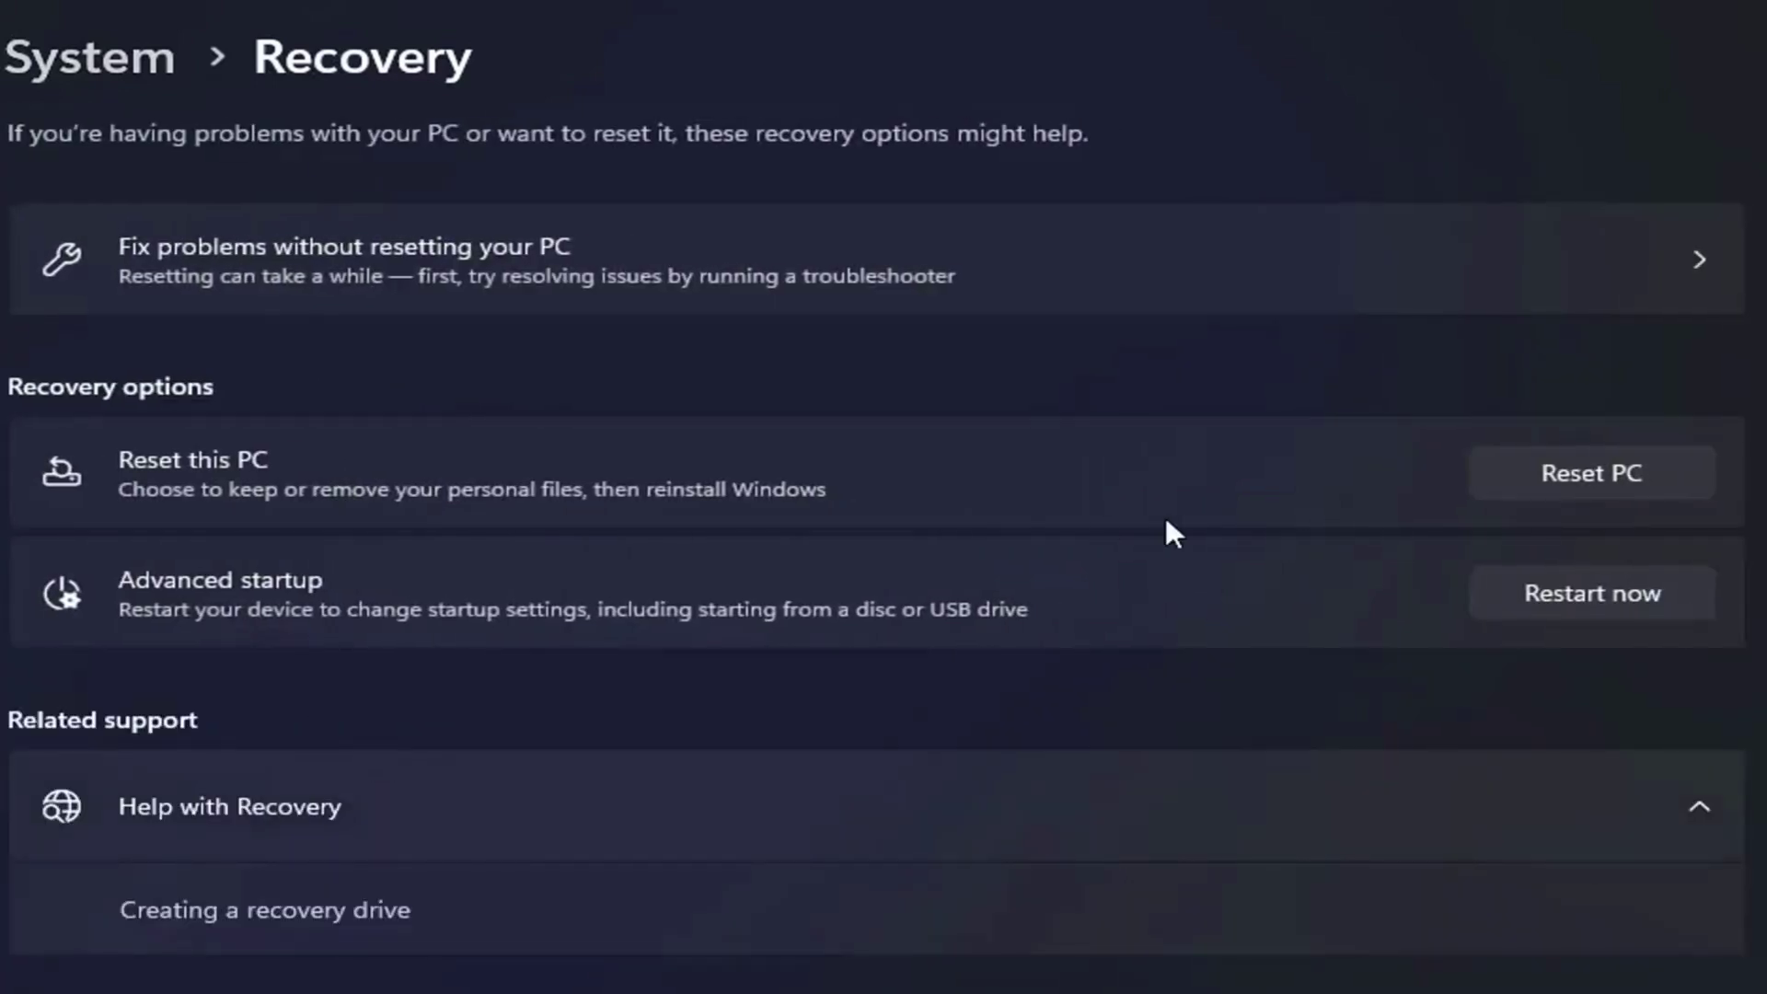
pyautogui.click(1584, 484)
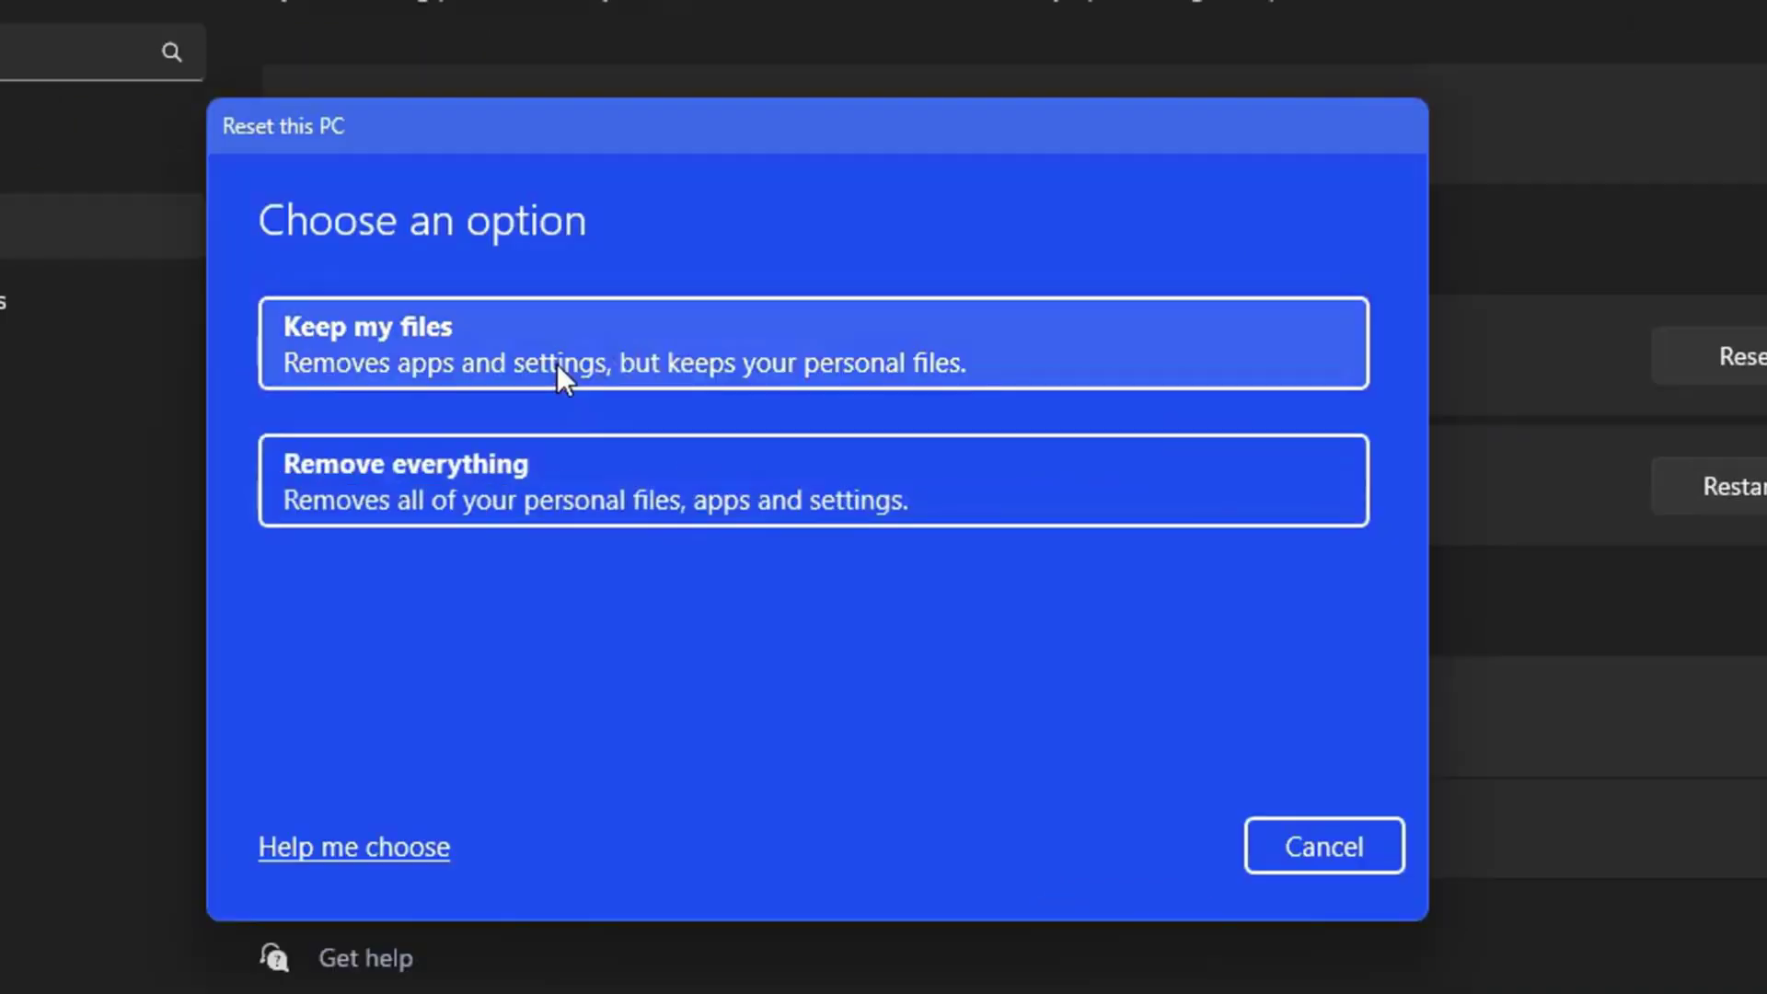
pyautogui.click(557, 364)
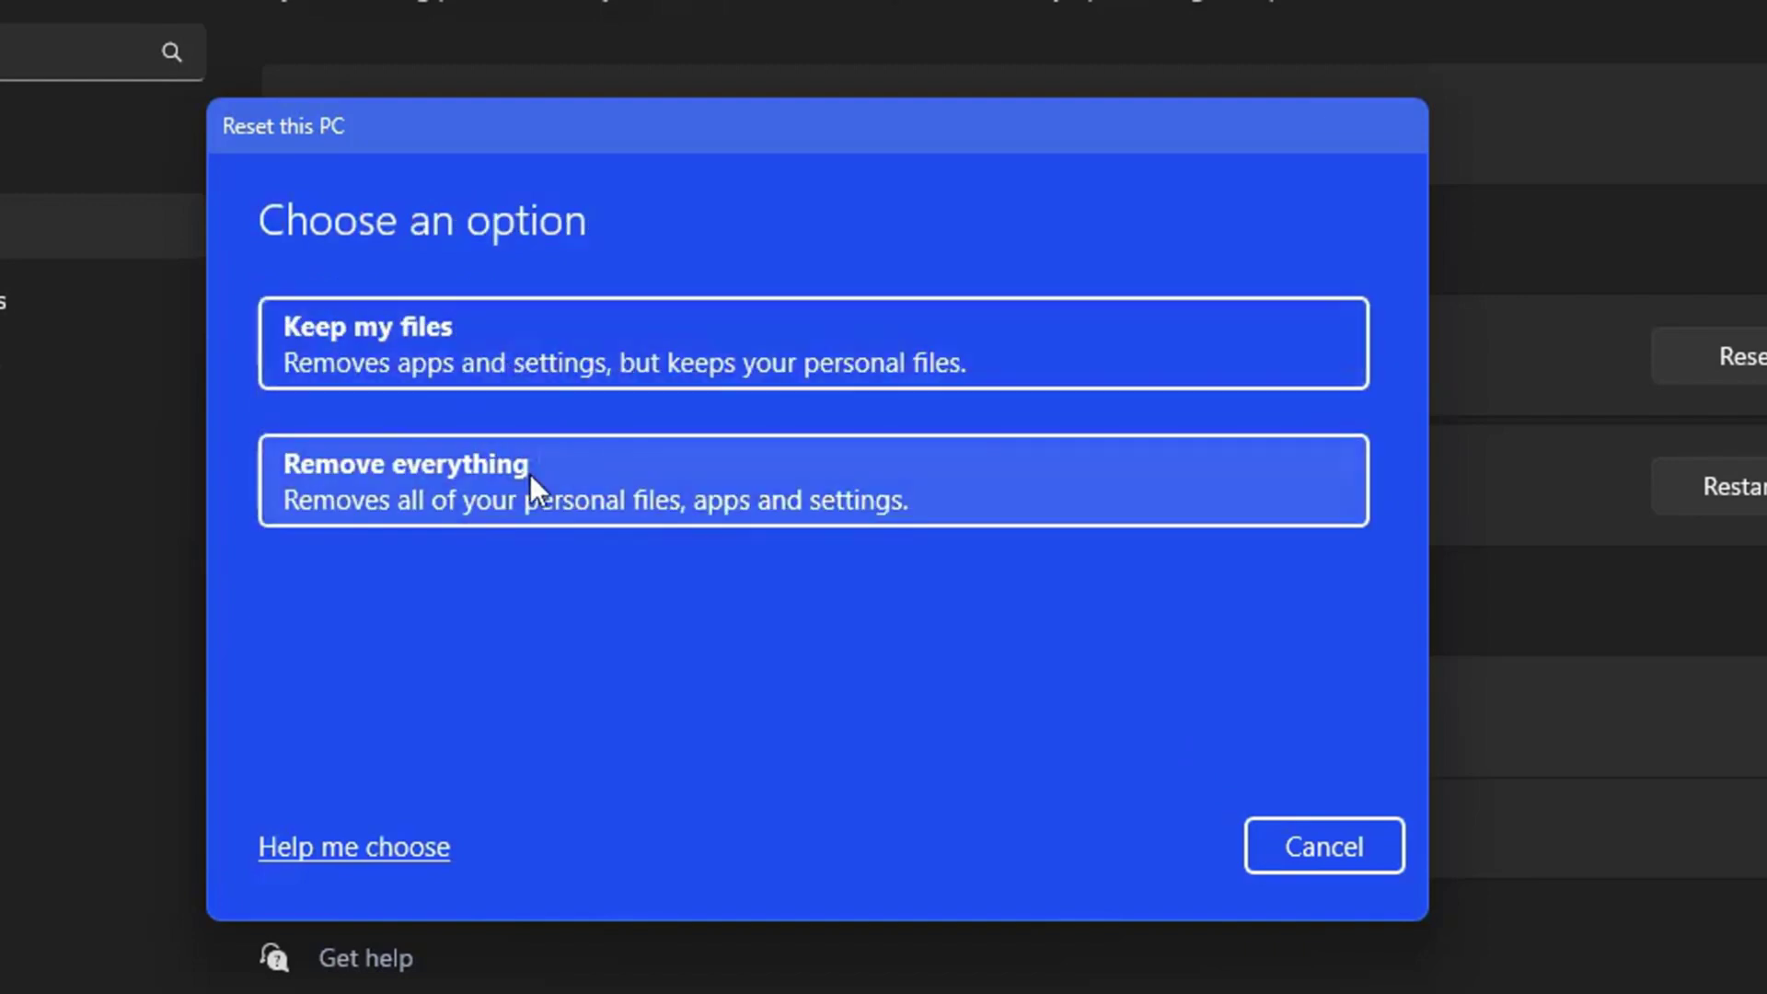
pyautogui.click(529, 474)
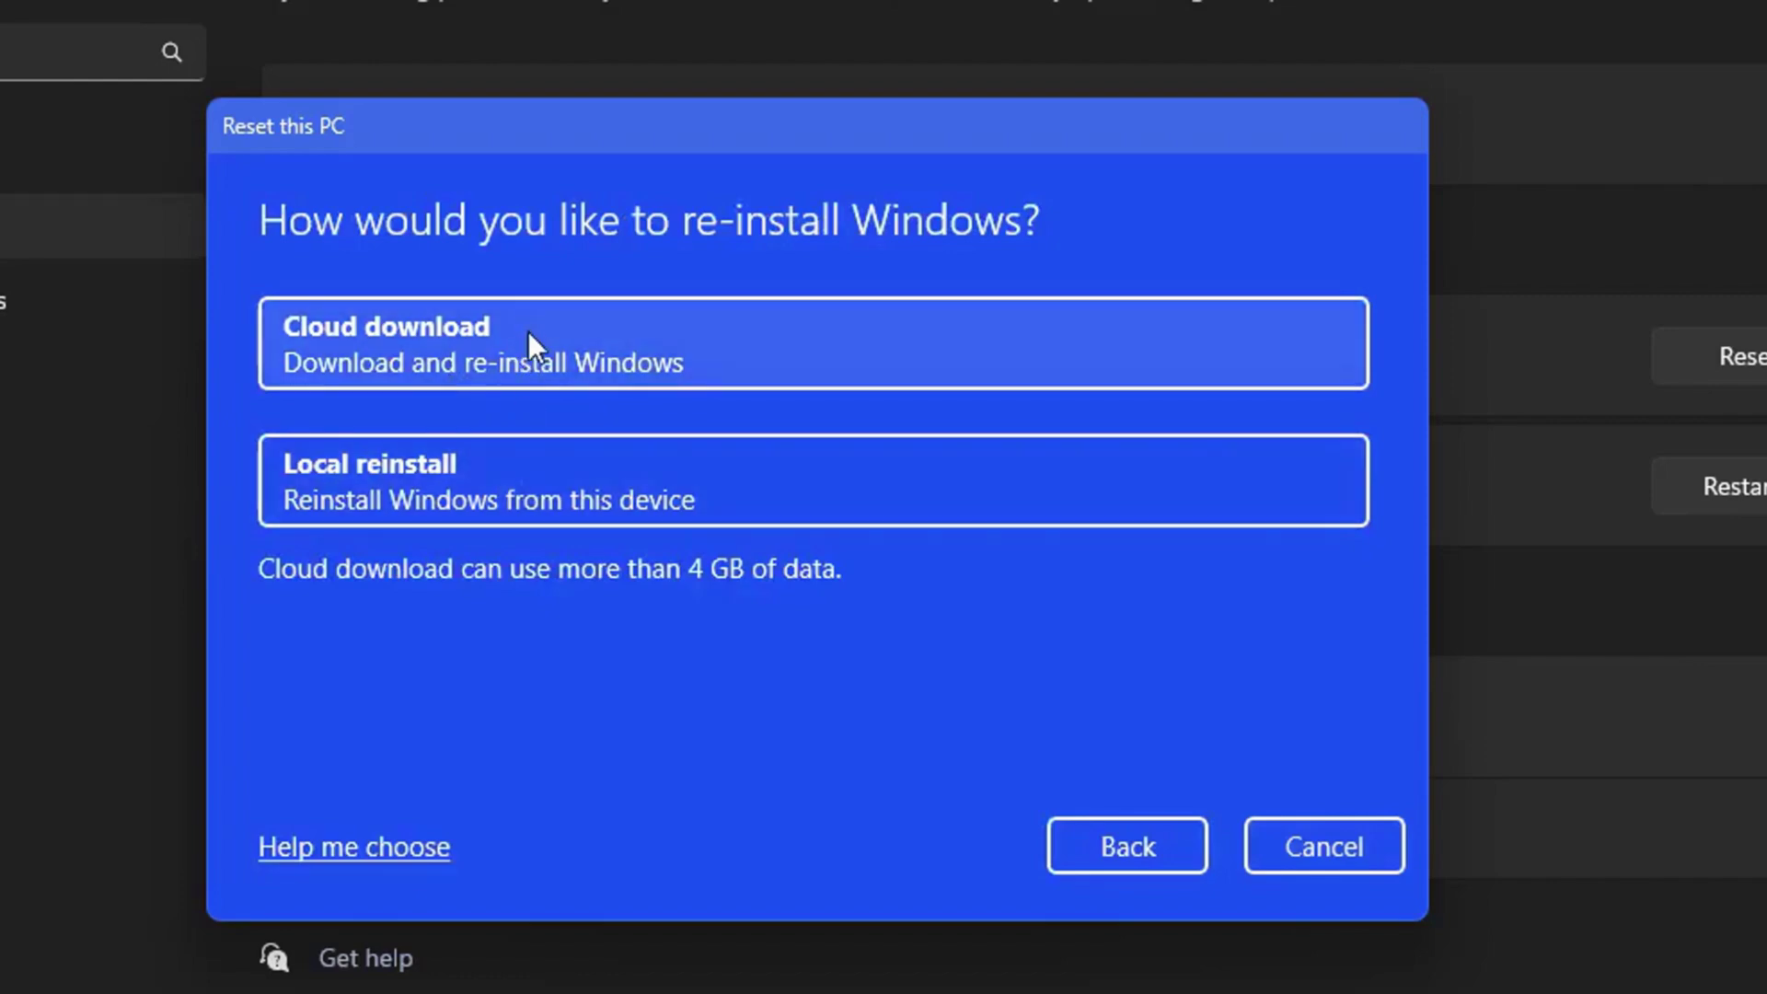
pyautogui.click(540, 366)
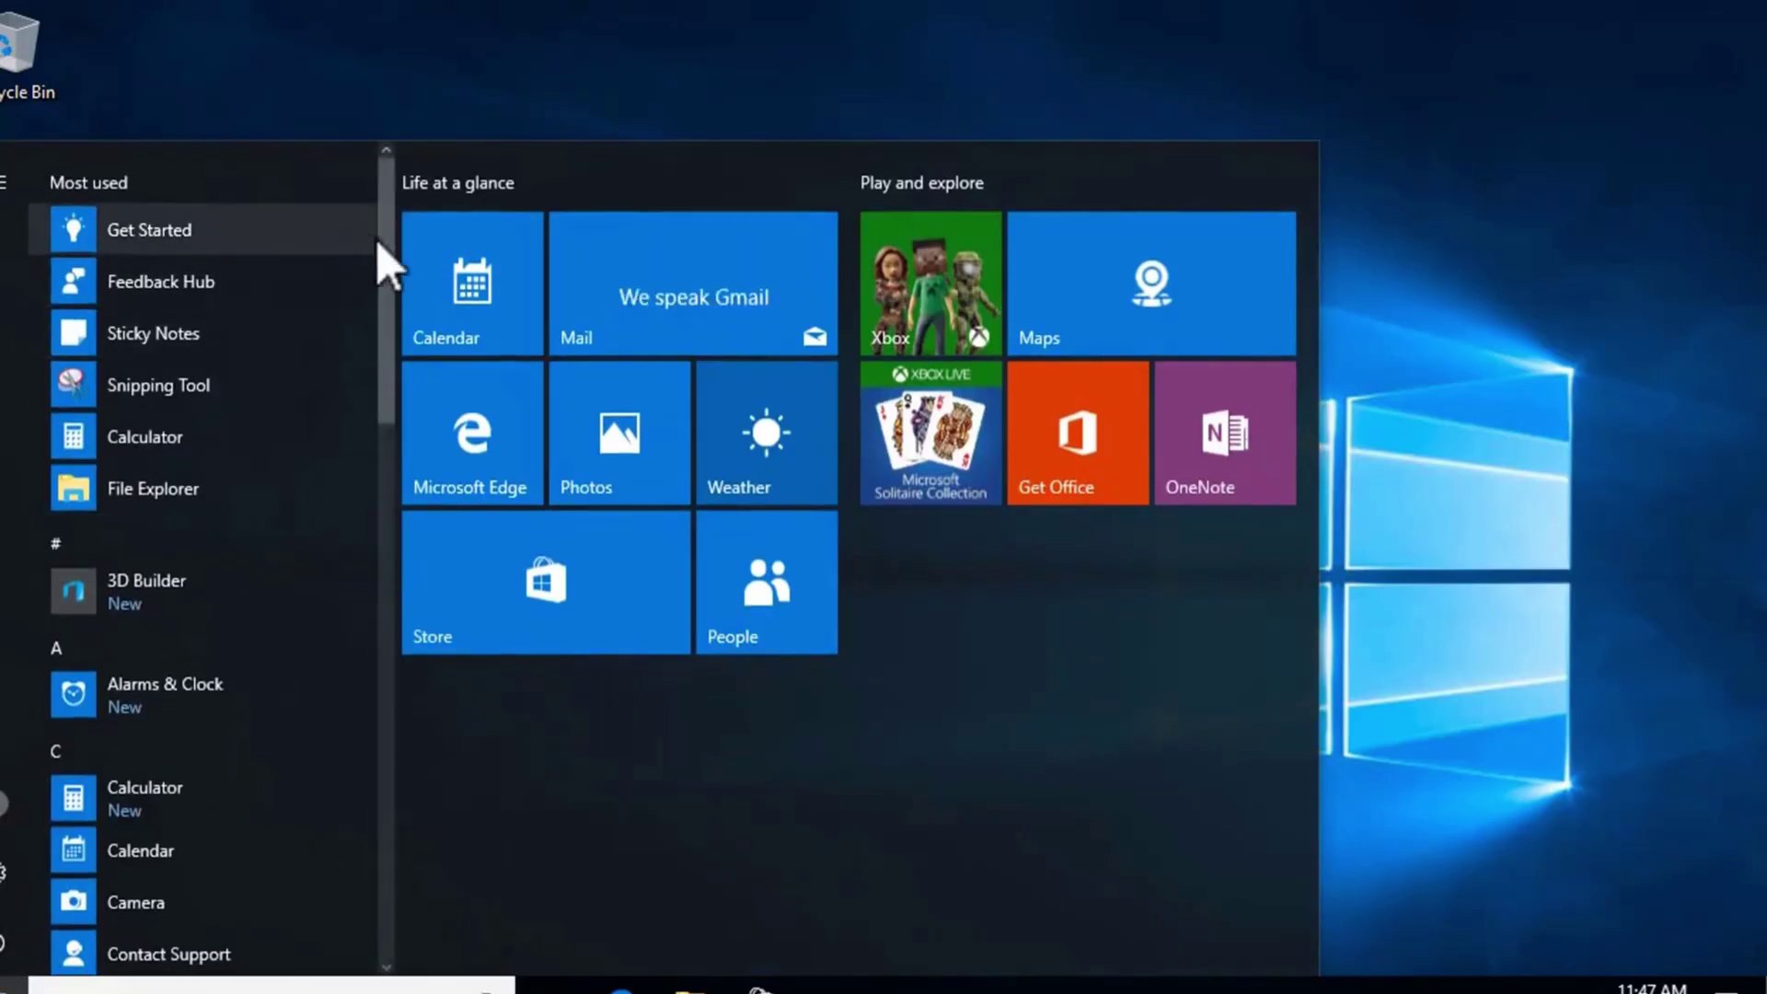
pyautogui.moveTo(383, 260)
pyautogui.mouseDown()
pyautogui.moveTo(421, 766)
pyautogui.moveTo(406, 829)
pyautogui.mouseUp()
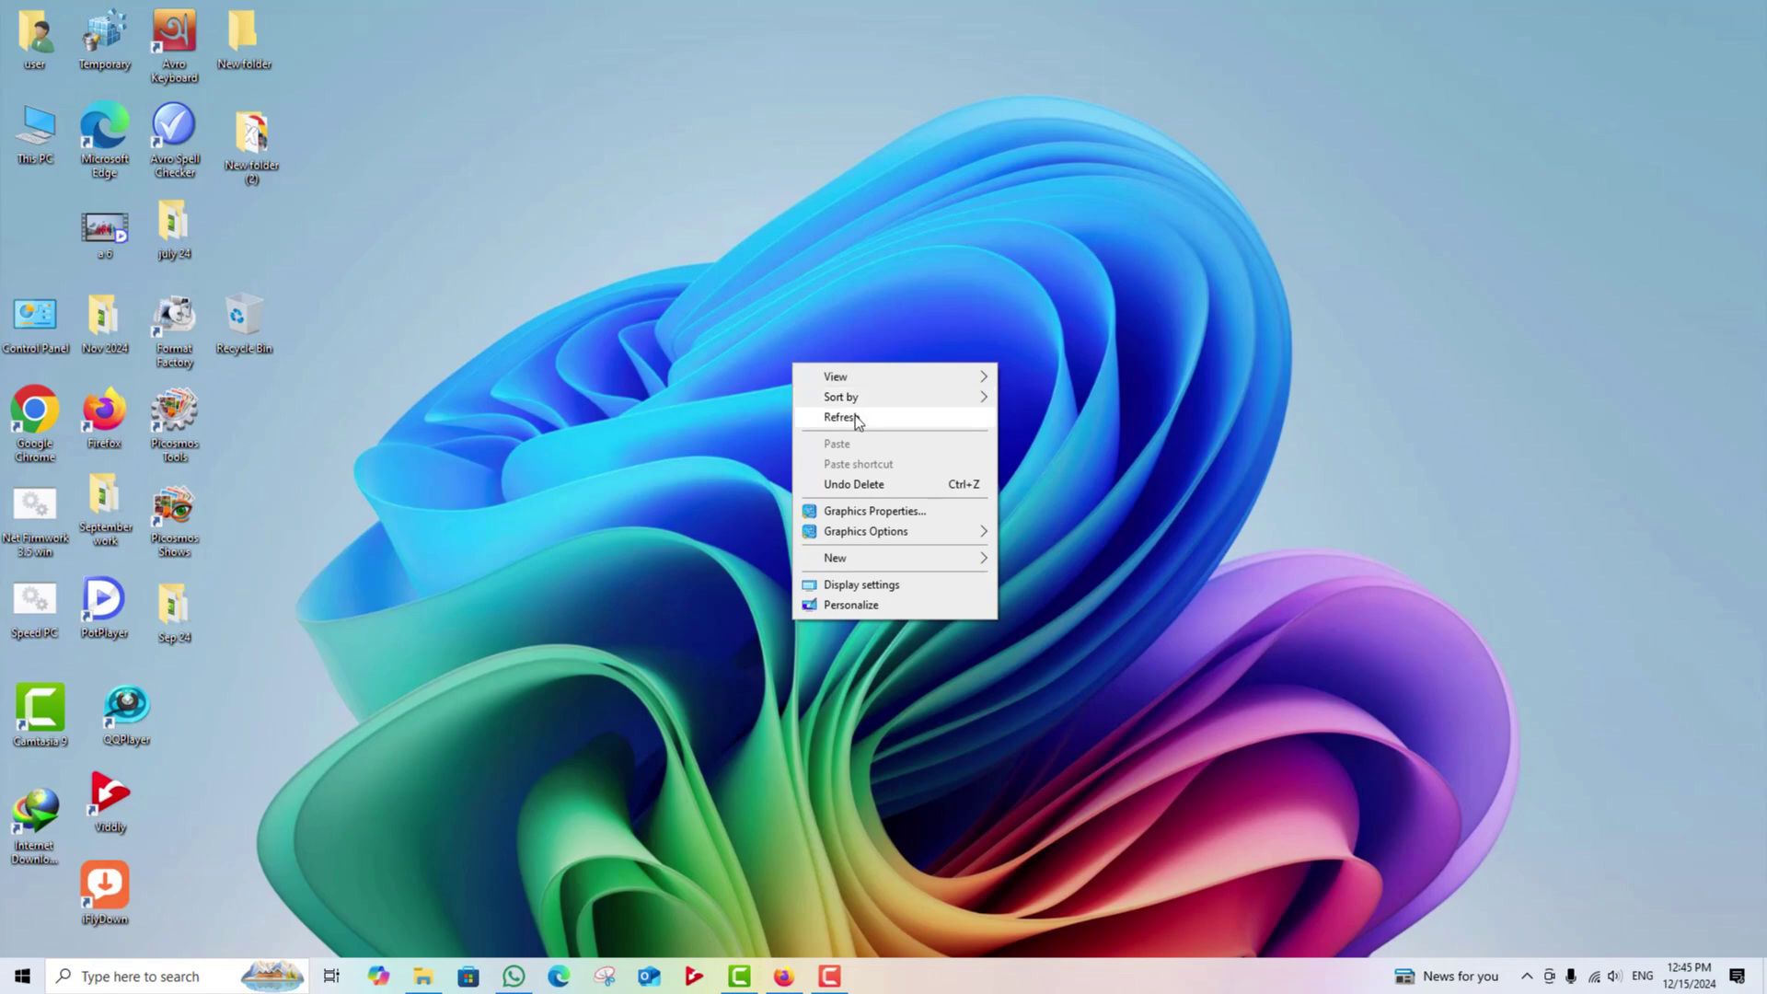
pyautogui.click(857, 421)
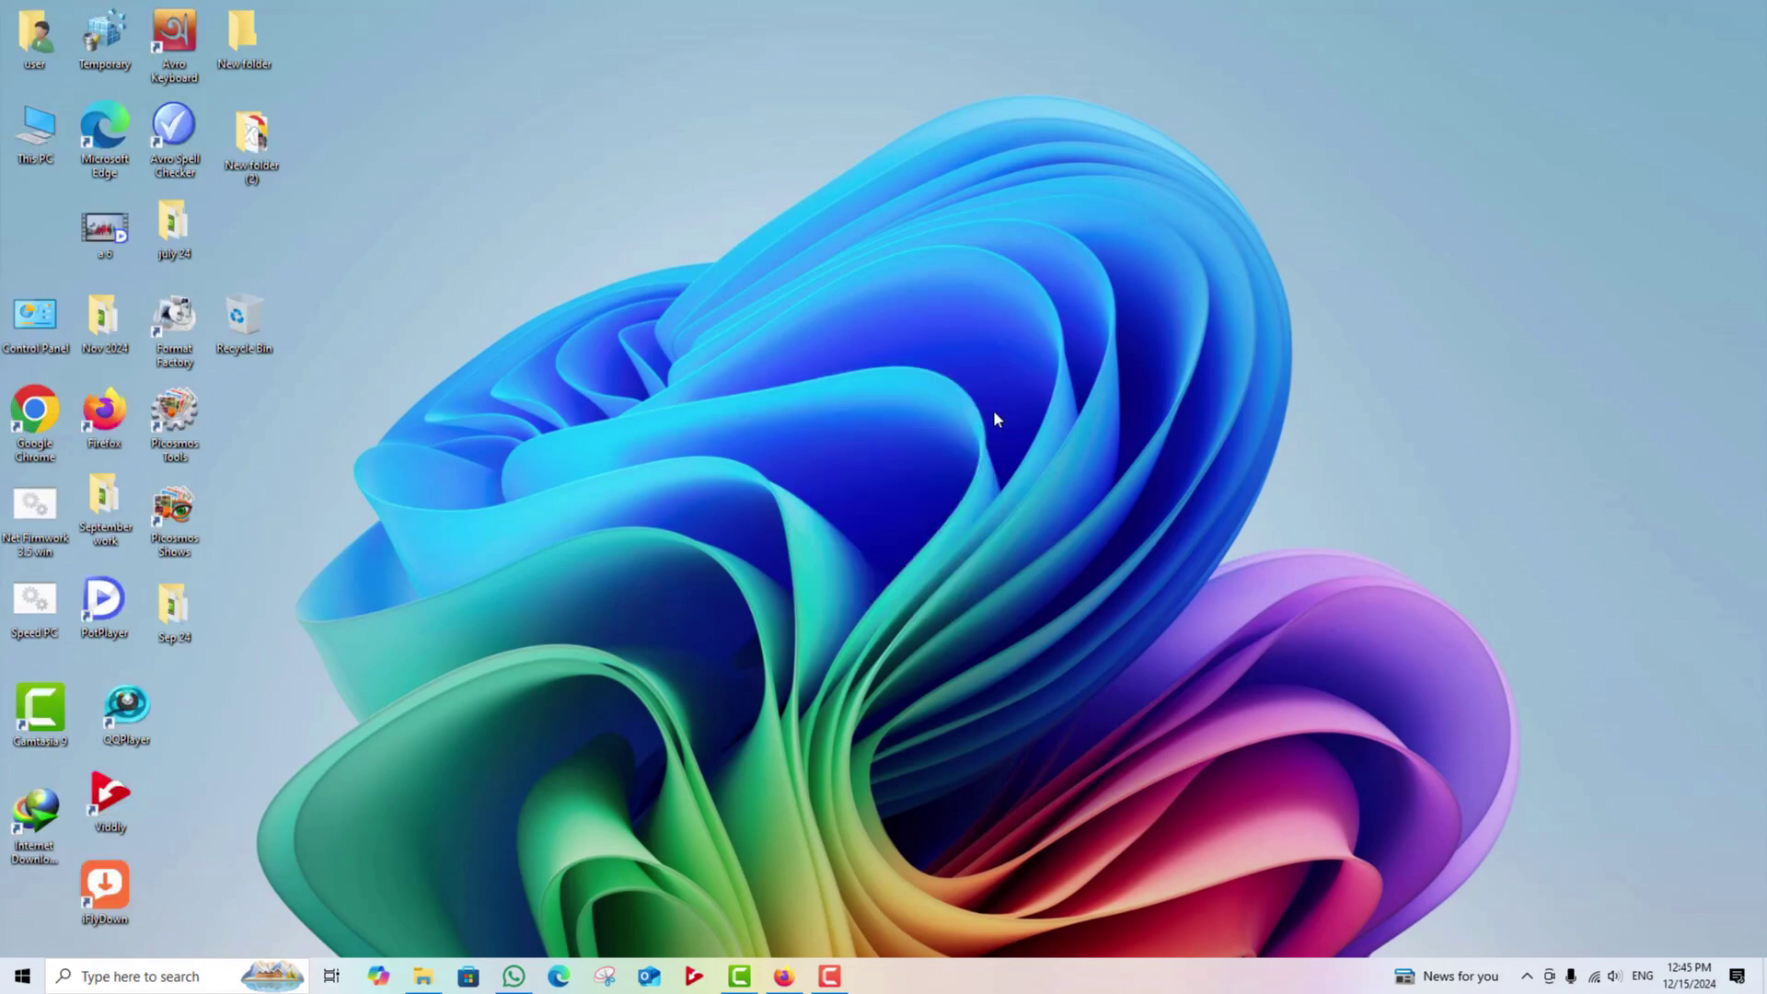